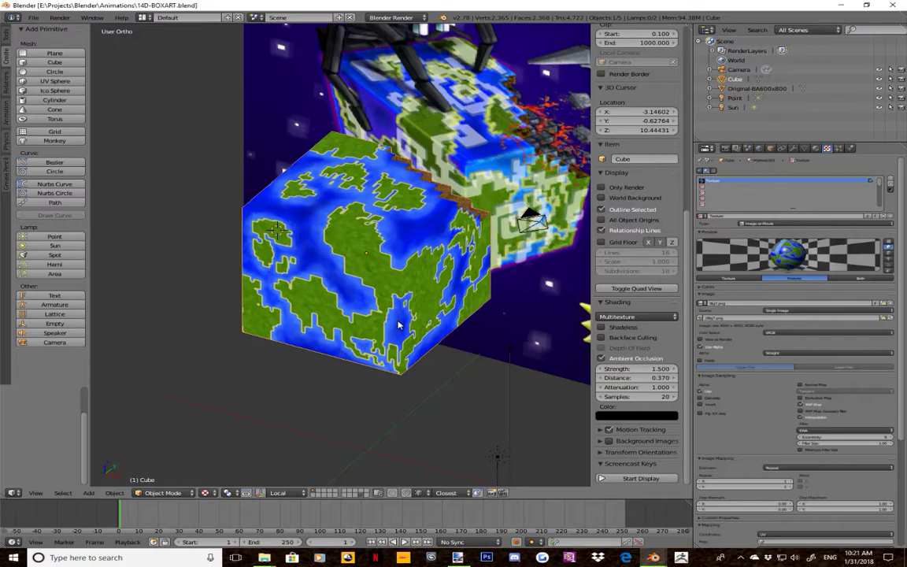
- In Edit Mode, clear the cube's selection and circle-select patches of faces across its front, side and top
middle_click_drag(357, 277, 392, 319)
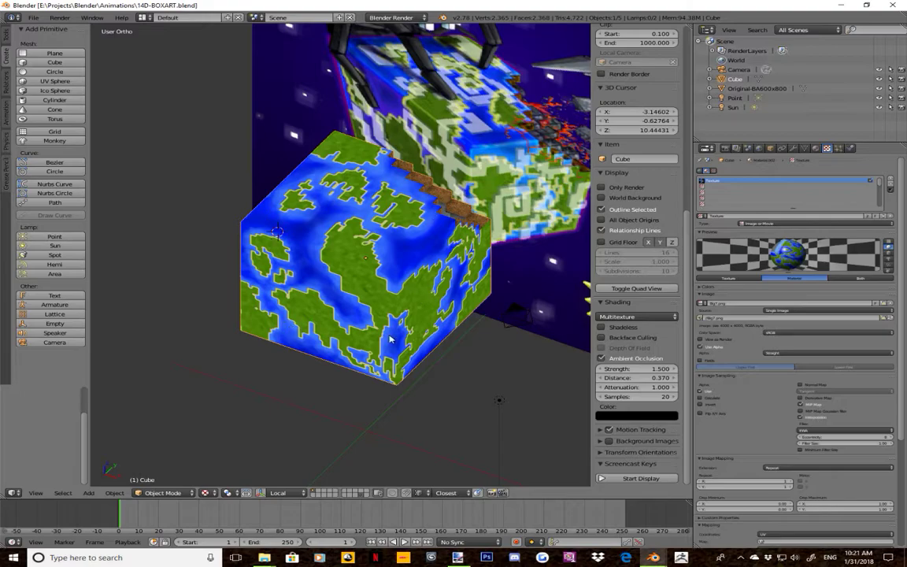
middle_click_drag(360, 292, 368, 285)
left_click(174, 494)
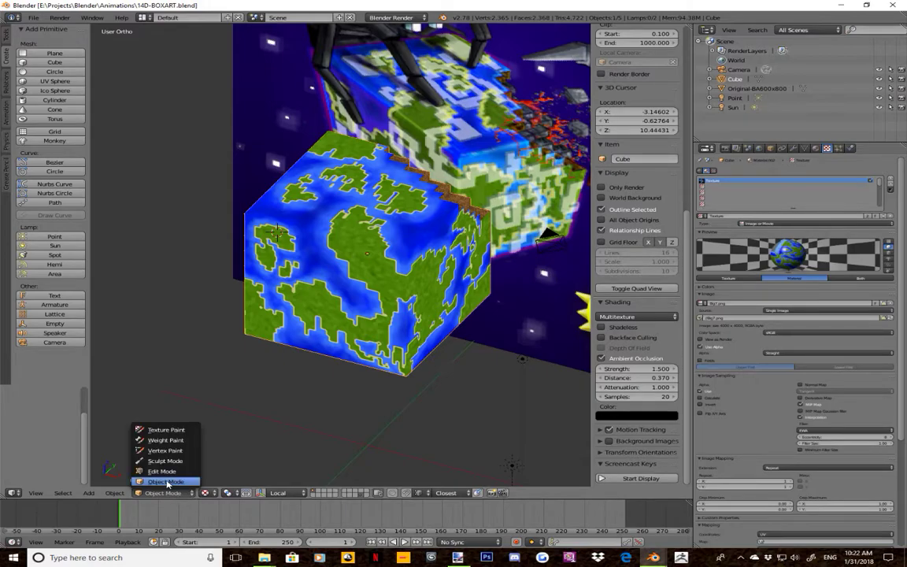
left_click(169, 468)
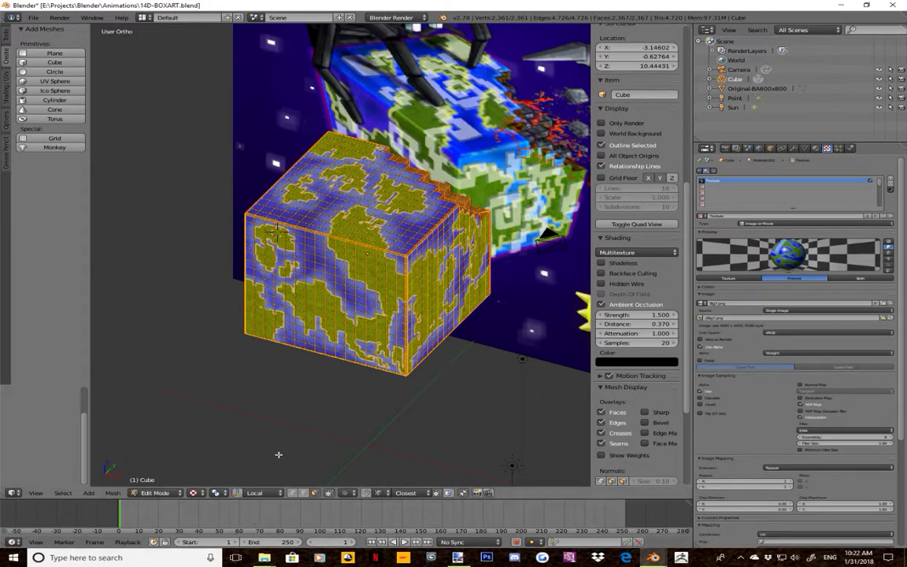
key("c")
key("Escape")
key("a")
mouse_move(302, 331)
left_mouse_down()
mouse_move(276, 295)
mouse_move(295, 246)
mouse_move(291, 277)
mouse_move(365, 315)
mouse_move(393, 282)
mouse_move(402, 233)
mouse_move(362, 179)
mouse_move(268, 173)
mouse_move(230, 207)
mouse_move(233, 237)
left_mouse_up()
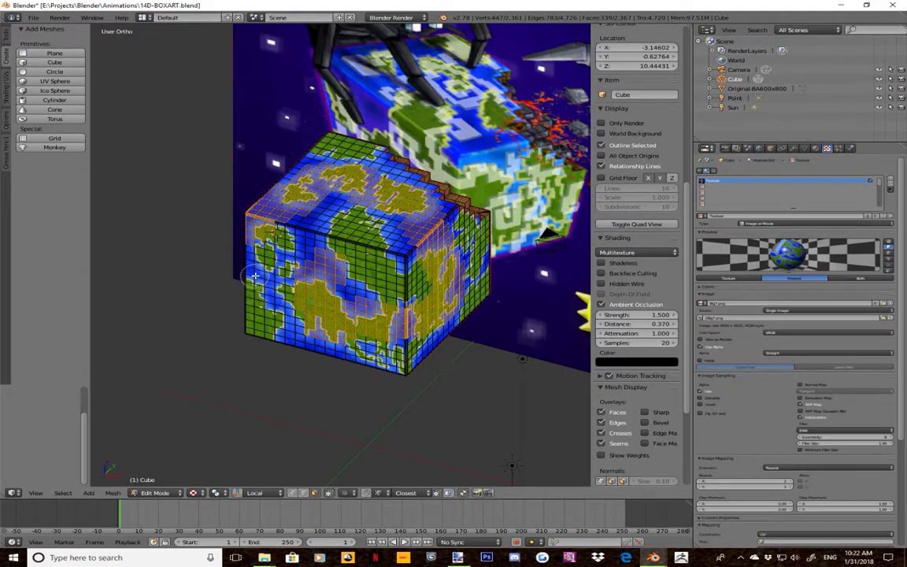
right_click(256, 274)
- Duplicate the selected faces in place and scale the copy by about 1.056 to lift it off the cube
key("shift+d")
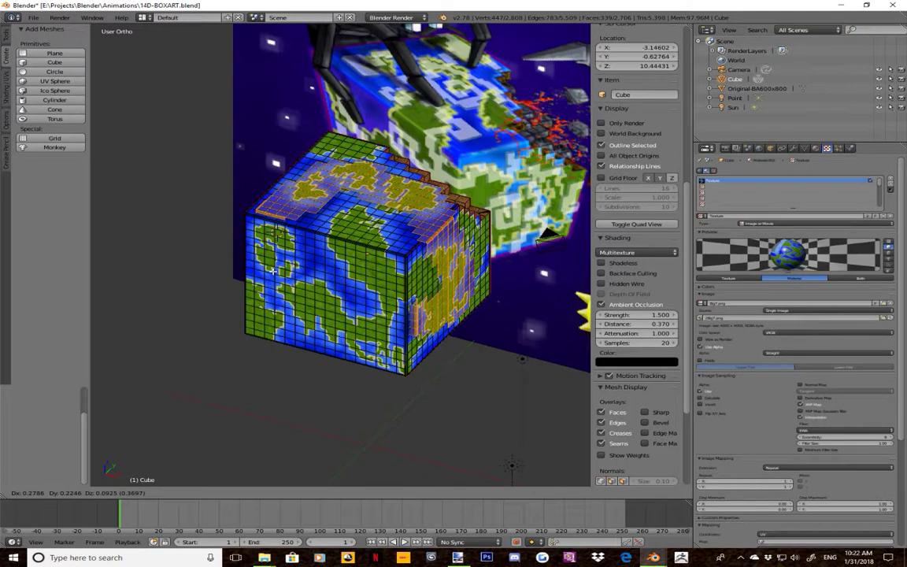
right_click(261, 274)
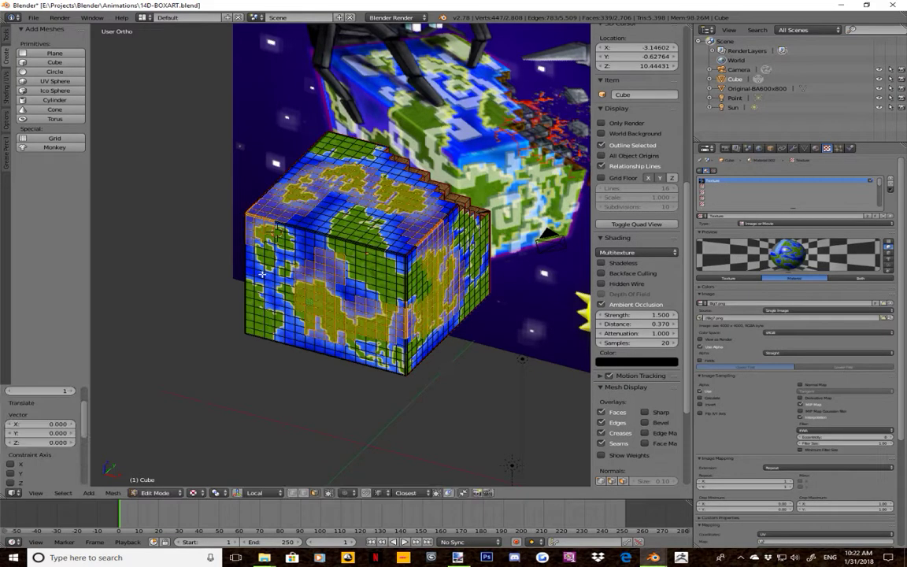
key("s")
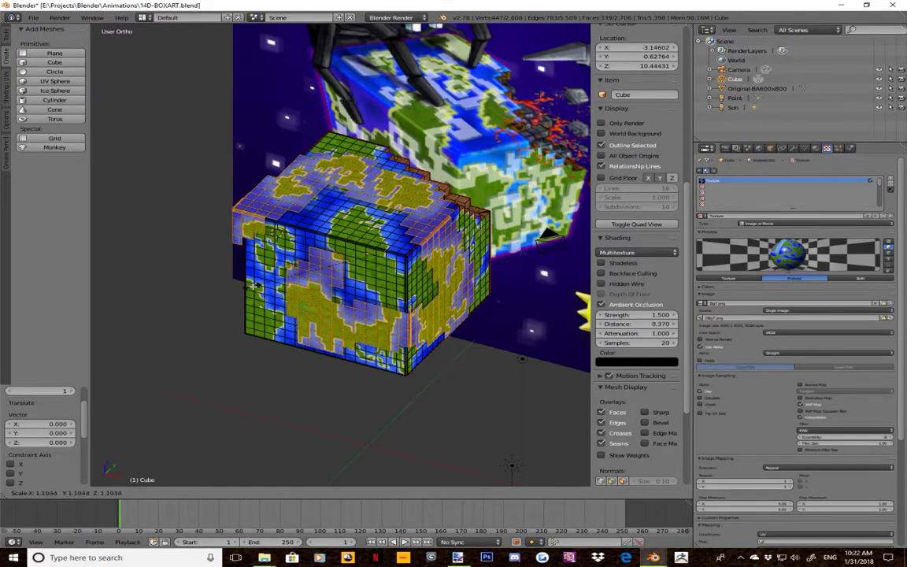
left_click(256, 282)
middle_click_drag(256, 281, 381, 296)
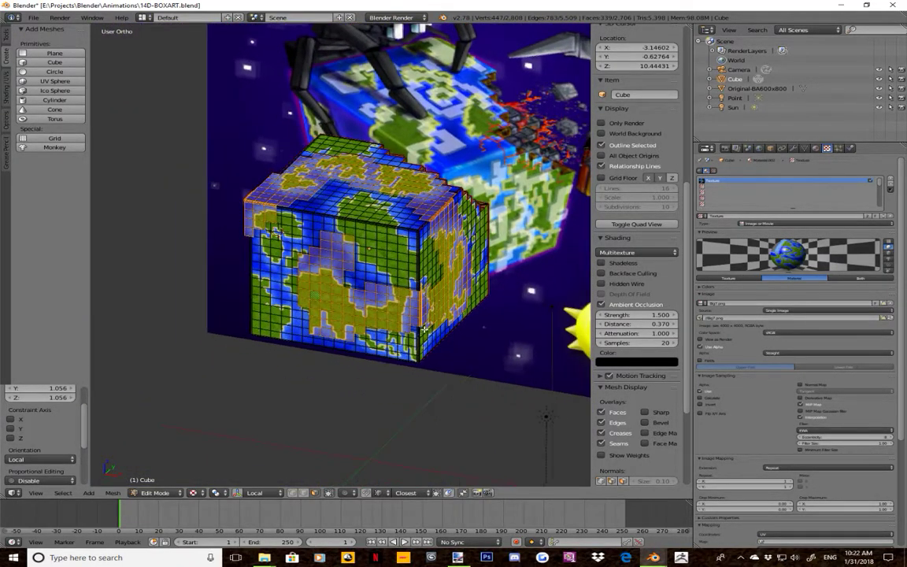
- Open the recent file 17D-BOXART.blend and unhide the Clouds object around the cube
left_click(34, 18)
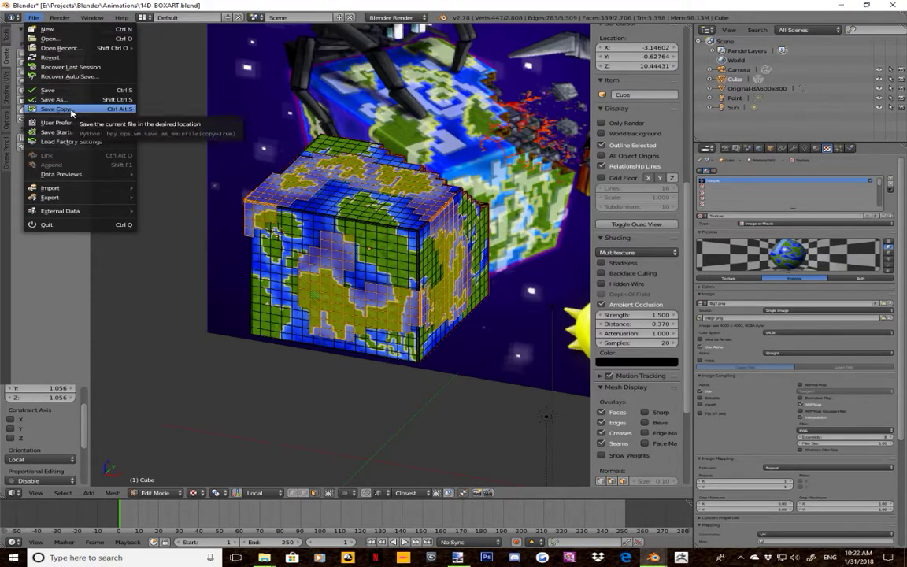
mouse_move(68, 50)
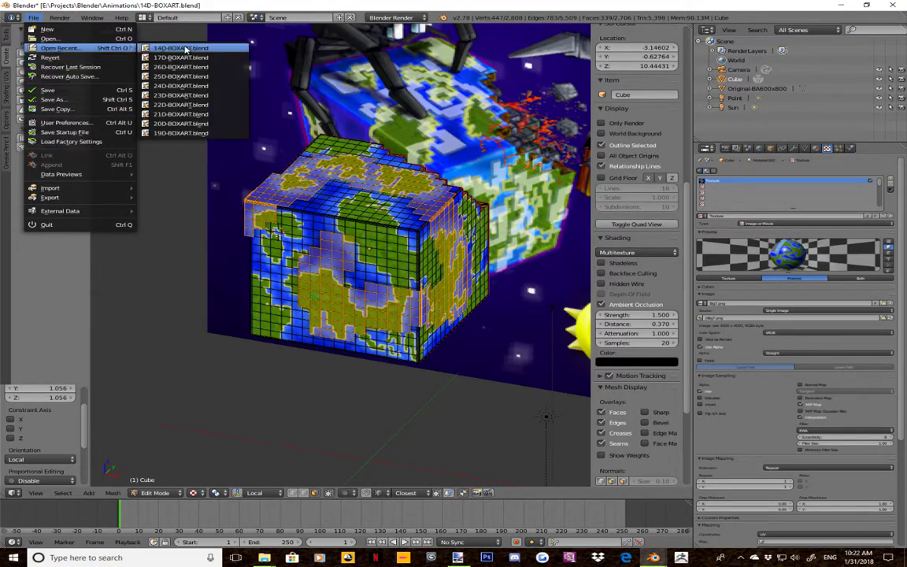
left_click(163, 58)
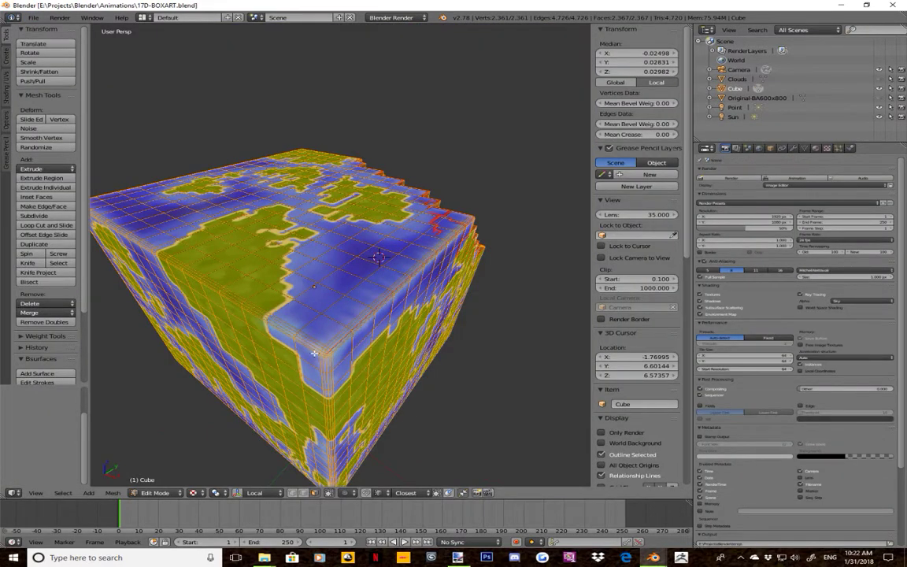
scroll(333, 358, "down", 5)
scroll(354, 349, "up", 3)
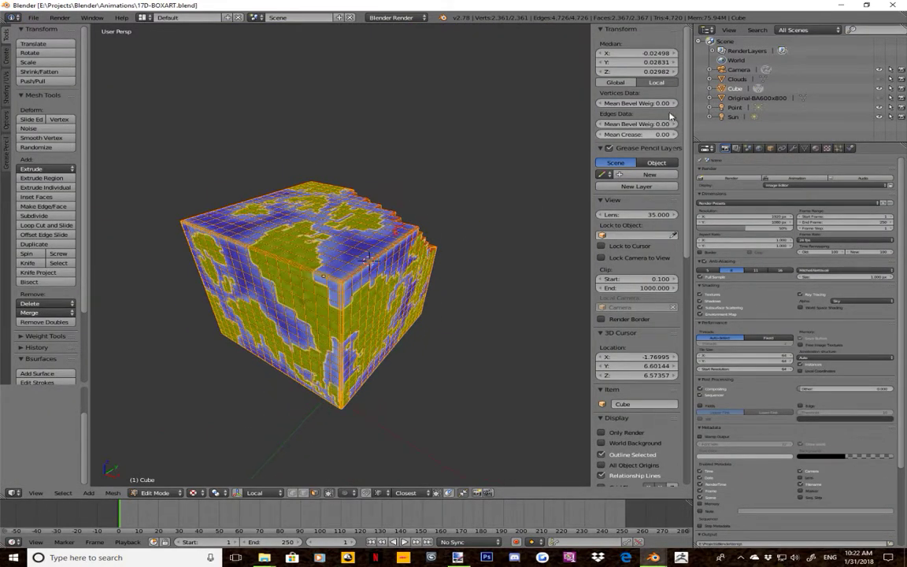
left_click(879, 80)
middle_click_drag(503, 249, 472, 213)
- Open 15D-BOXART.blend from the Animations folder
left_click(31, 17)
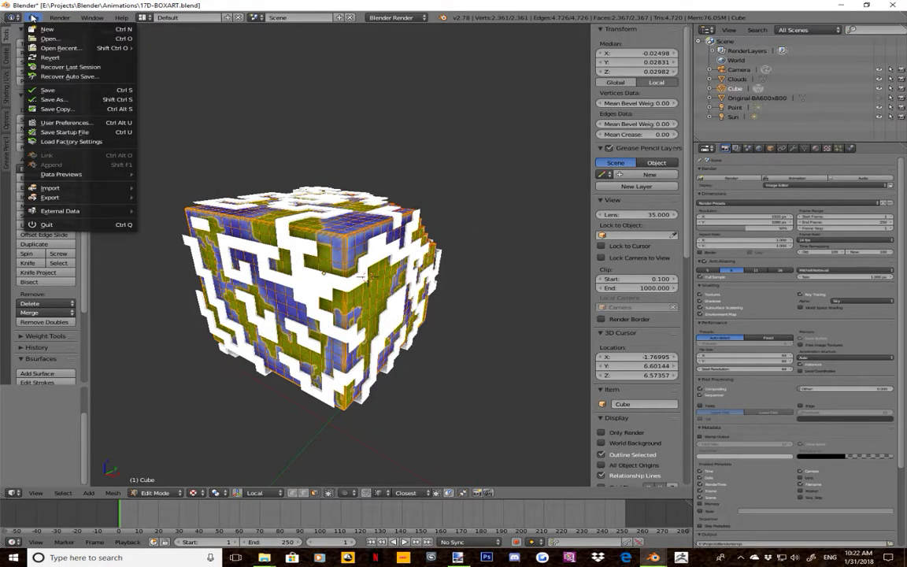
left_click(49, 38)
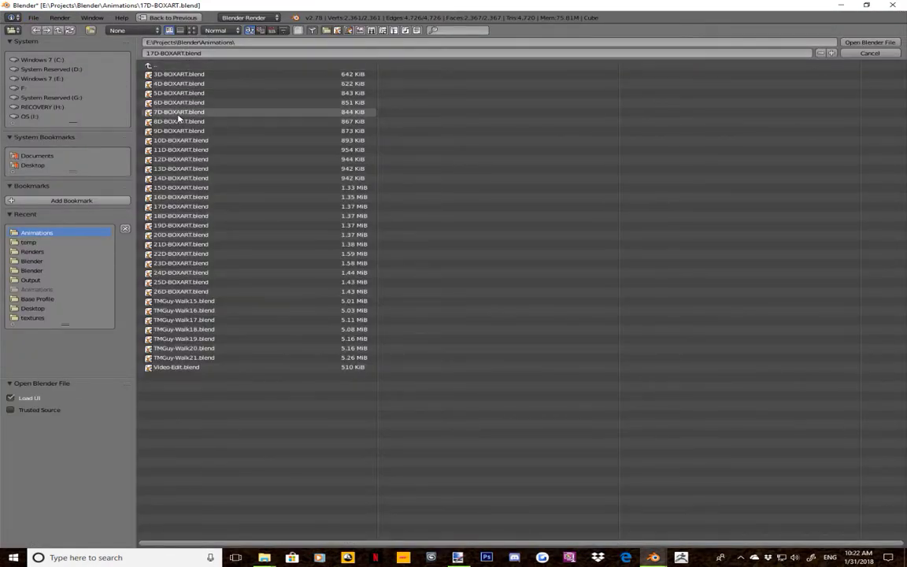
double_click(191, 189)
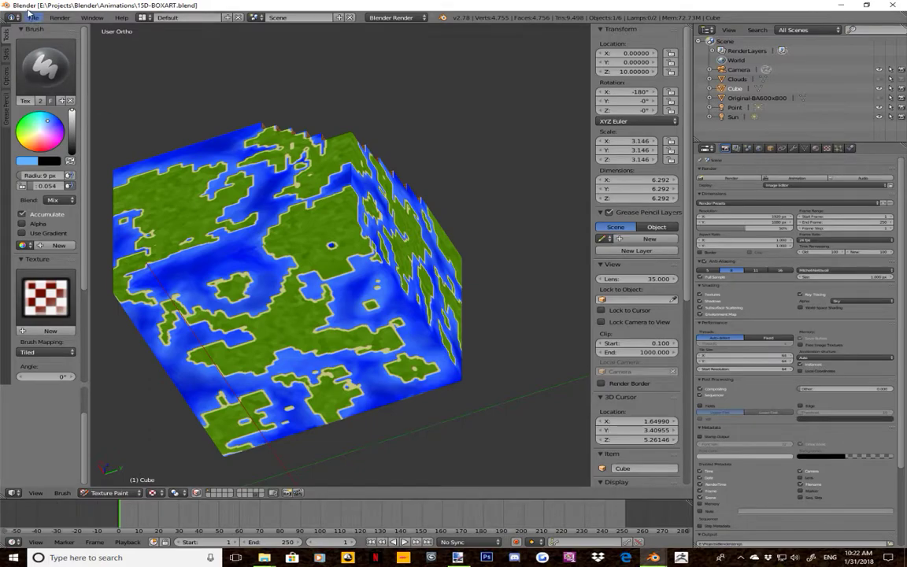
- Open 16D-BOXART.blend from the Animations folder and unhide its Clouds object
left_click(32, 16)
mouse_move(79, 48)
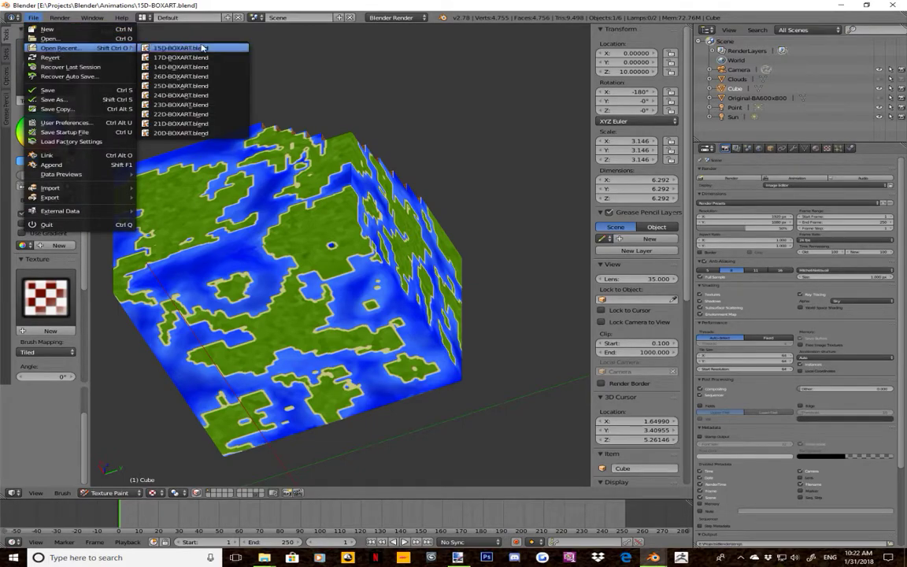
left_click(49, 38)
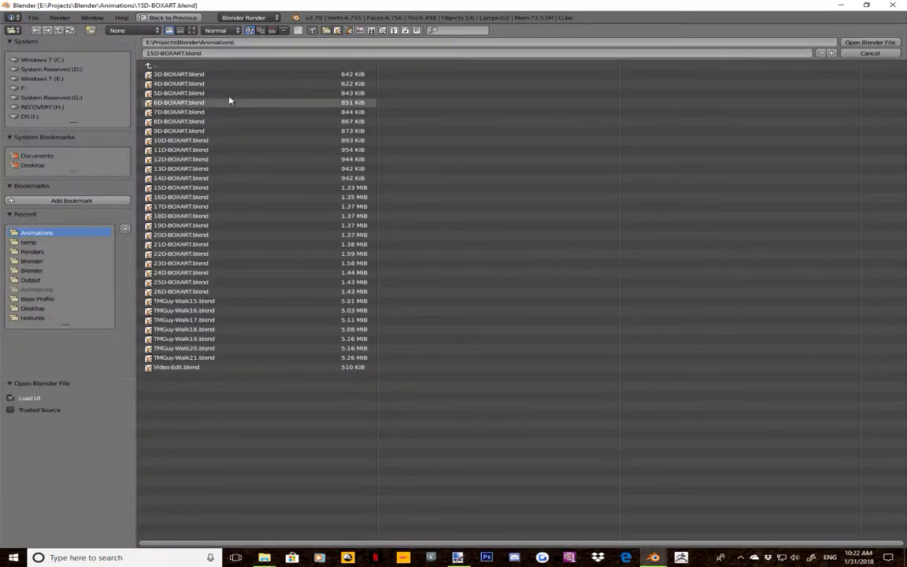
double_click(190, 199)
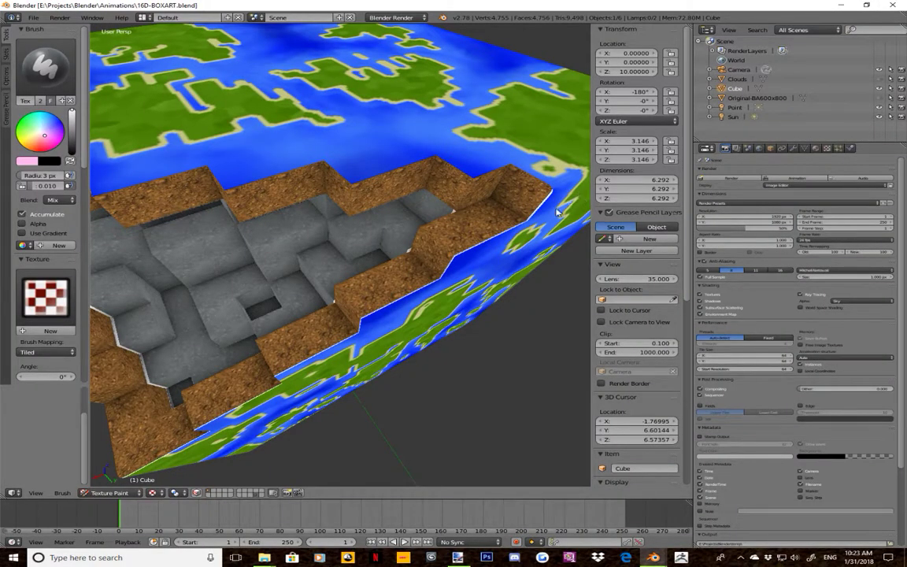
scroll(447, 183, "down", 4)
middle_click_drag(419, 222, 488, 259)
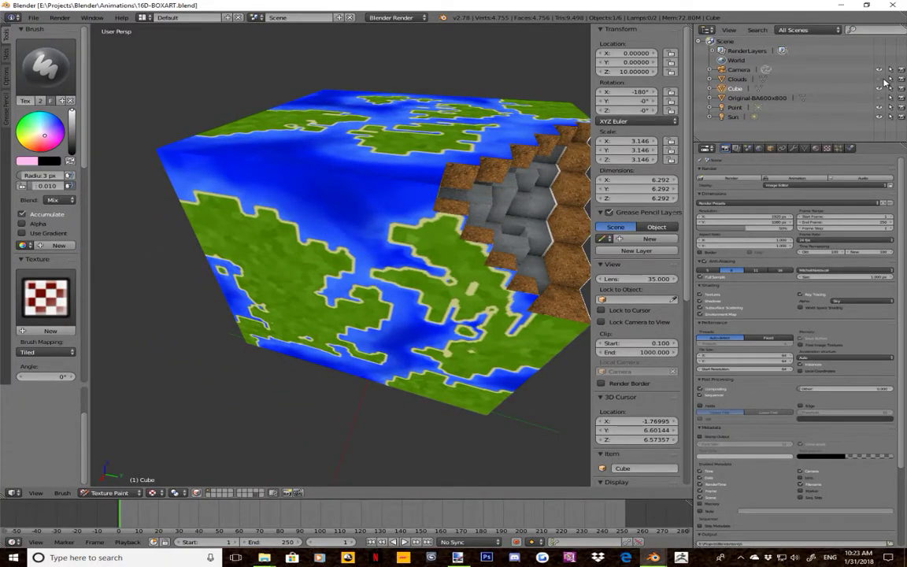
left_click(880, 79)
scroll(457, 217, "down", 4)
middle_click_drag(441, 221, 478, 200)
middle_click_drag(457, 280, 432, 292)
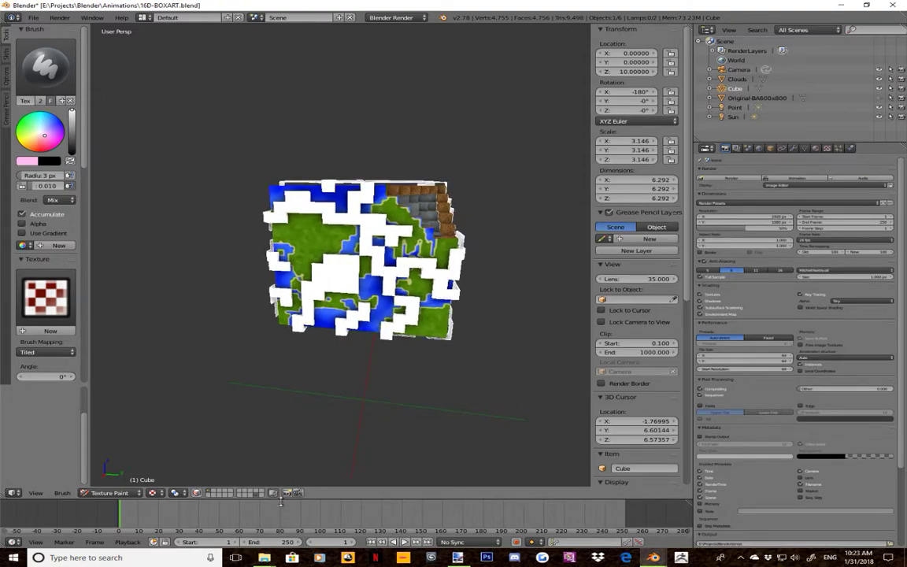
- Leave texture painting, select the Clouds object and examine its block-shaped faces in Edit Mode from several angles
left_click(110, 493)
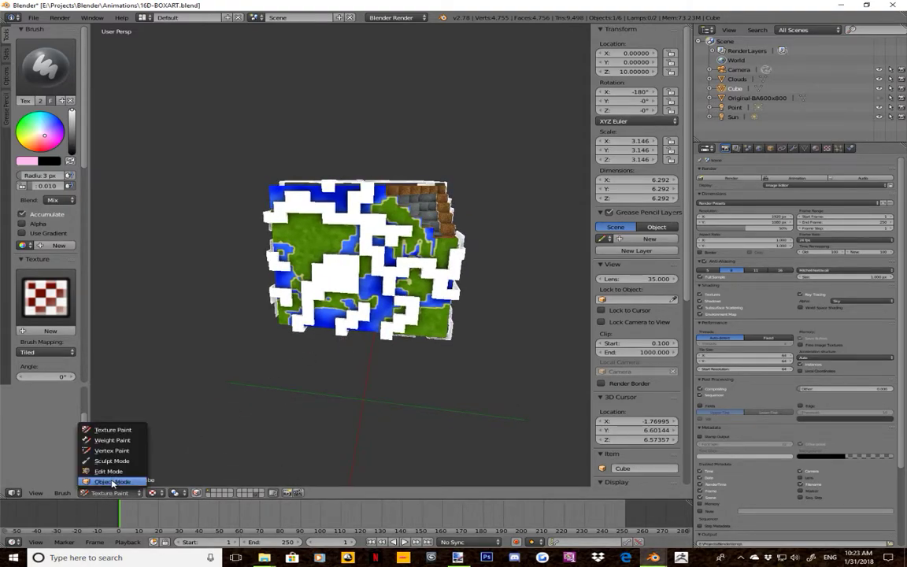
left_click(108, 471)
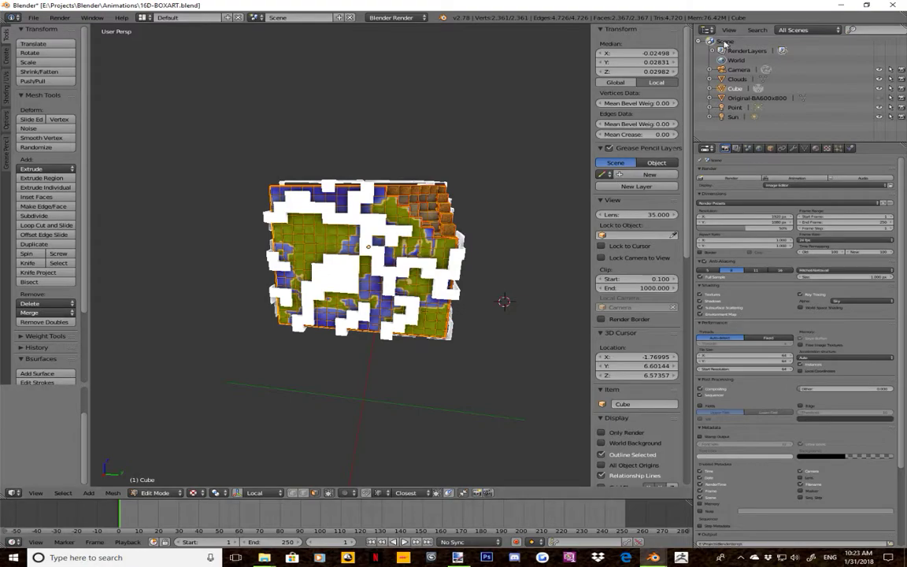
key("Tab")
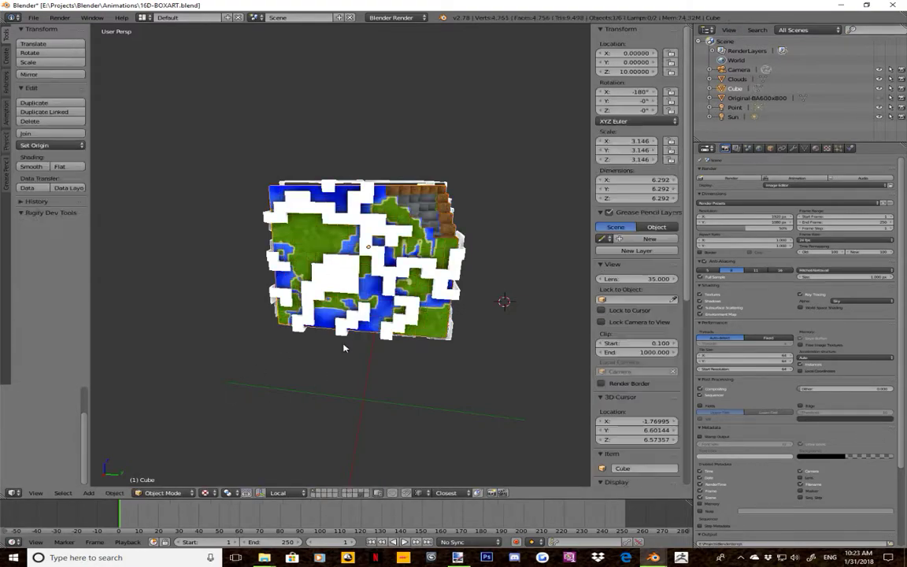
right_click(302, 247)
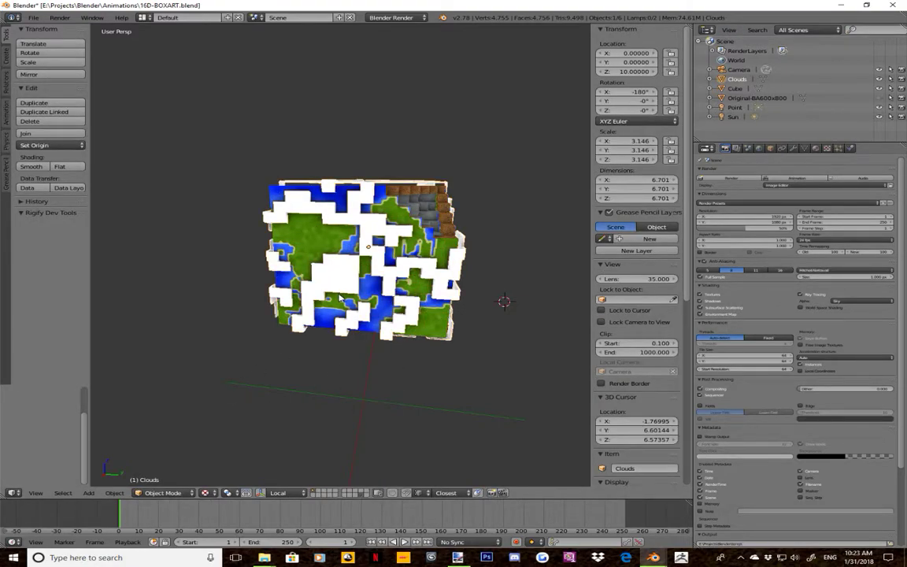
key("Tab")
middle_click_drag(341, 298, 318, 242)
middle_click_drag(336, 209, 376, 251)
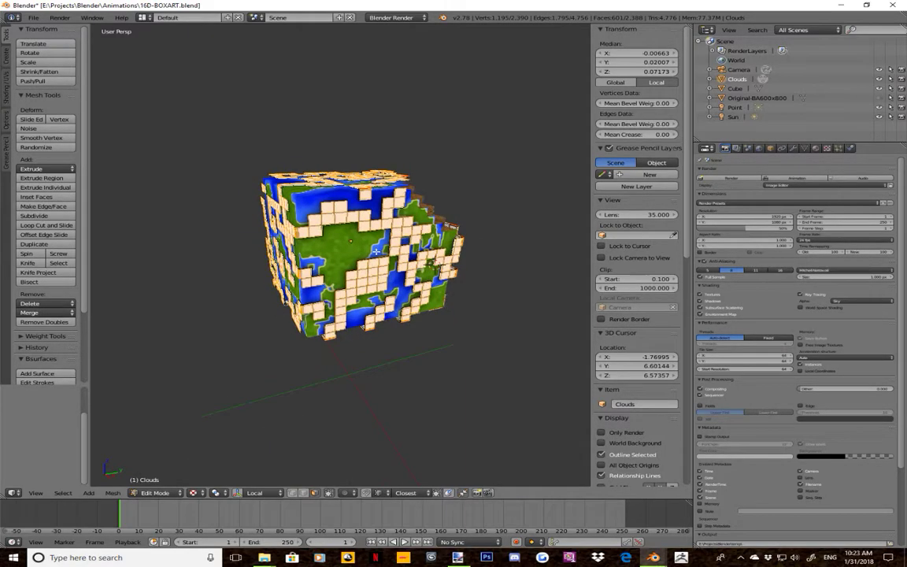
- Duplicate the whole mesh of the Cube object in Edit Mode and move the copy by about X -0.65, Y 3.24, Z 3.44
left_click(734, 90)
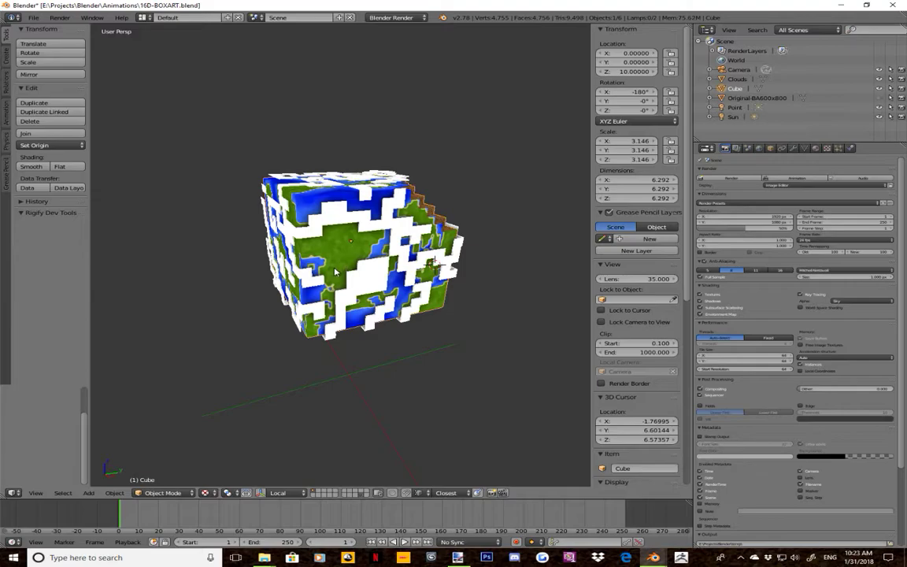
key("Tab")
middle_click_drag(433, 269, 397, 278)
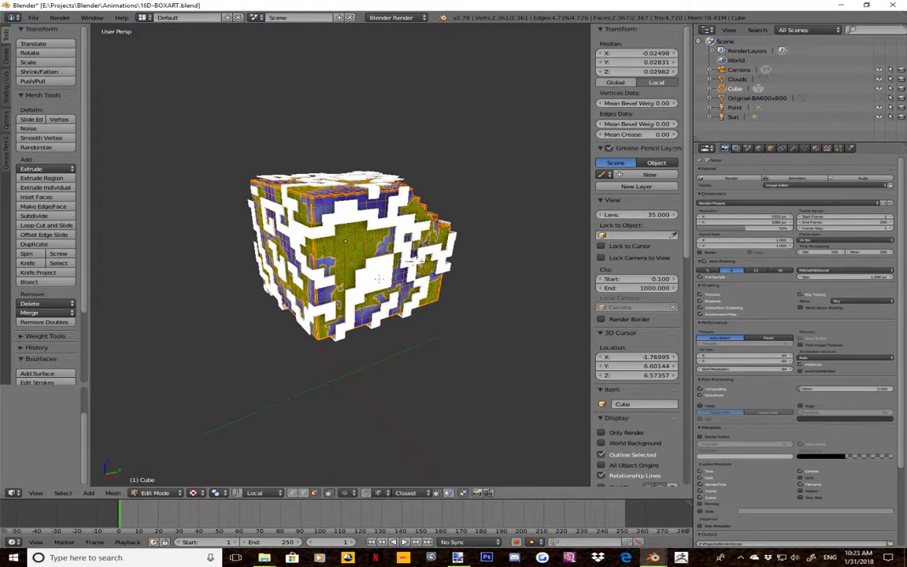
scroll(415, 259, "down", 2)
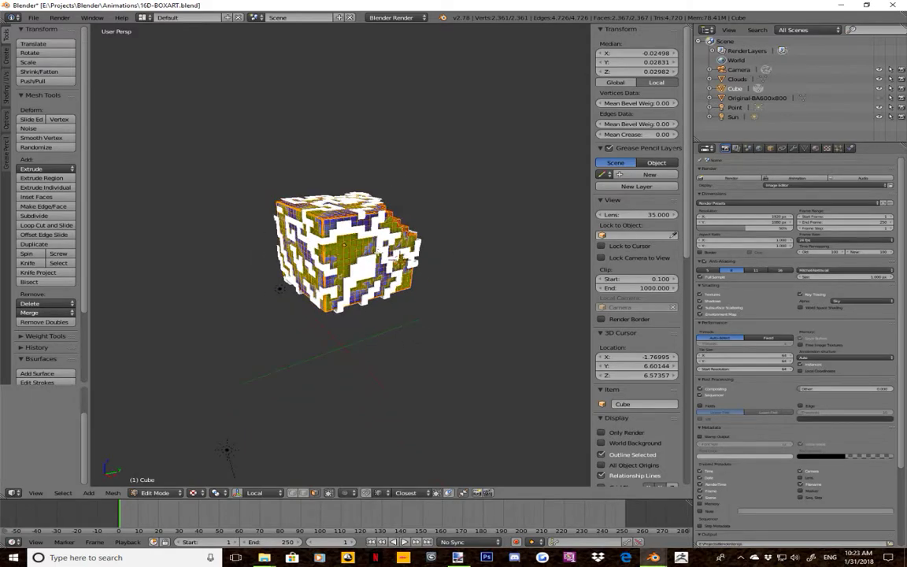
scroll(421, 261, "up", 3)
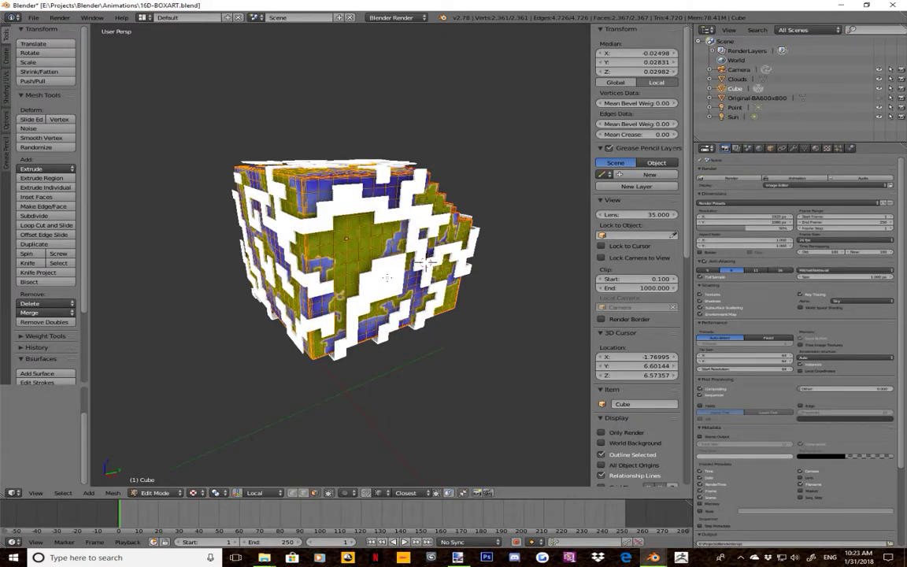
middle_click_drag(426, 263, 453, 261)
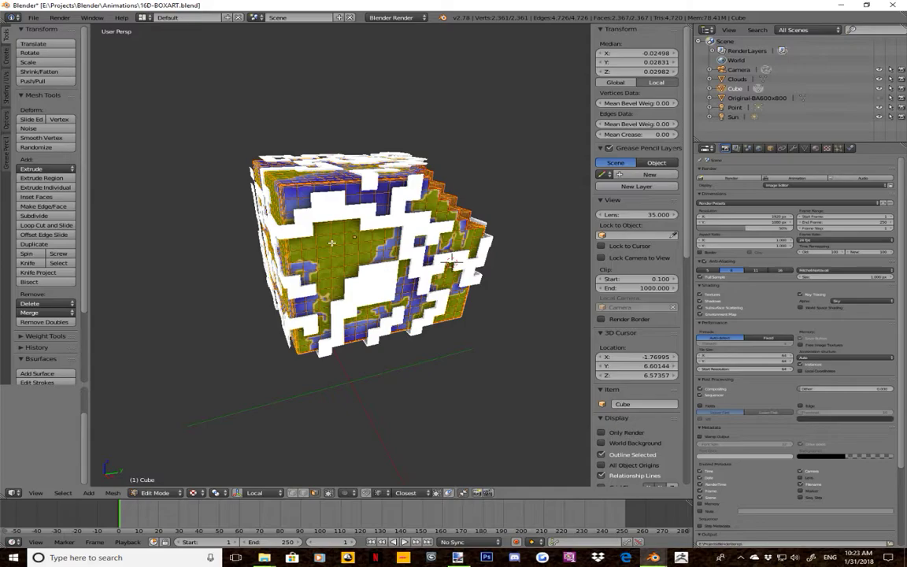
key("shift+d")
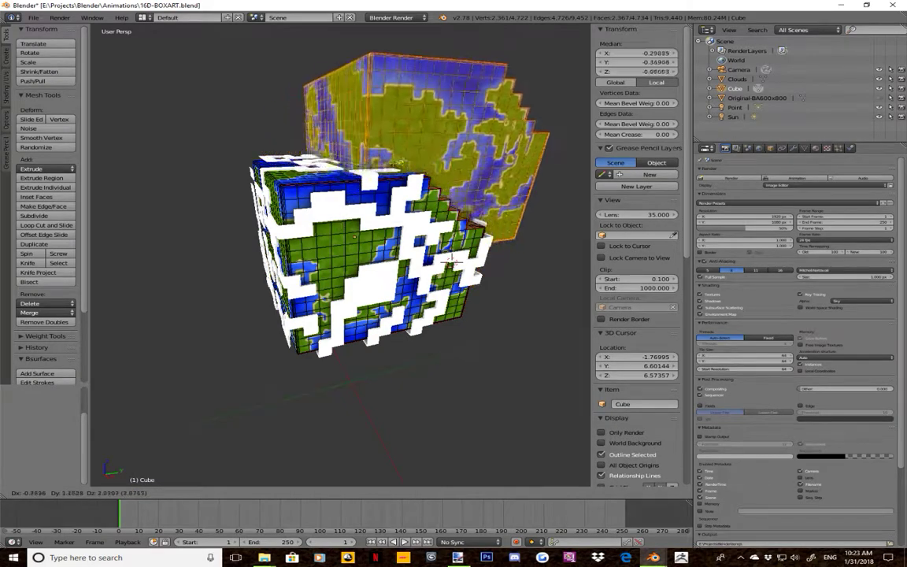
left_click(404, 161)
middle_click_drag(382, 218, 417, 245)
middle_click_drag(429, 206, 341, 249, "shift")
- Select all linked faces of the duplicated cube, leaving the original cube's faces unselected
right_click(253, 274)
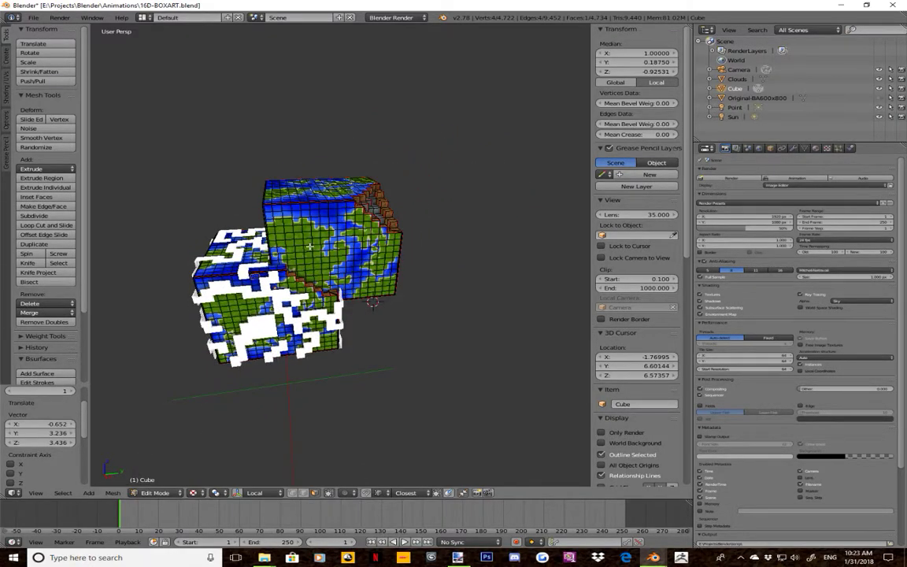
right_click(254, 277)
right_click(344, 243)
key("l")
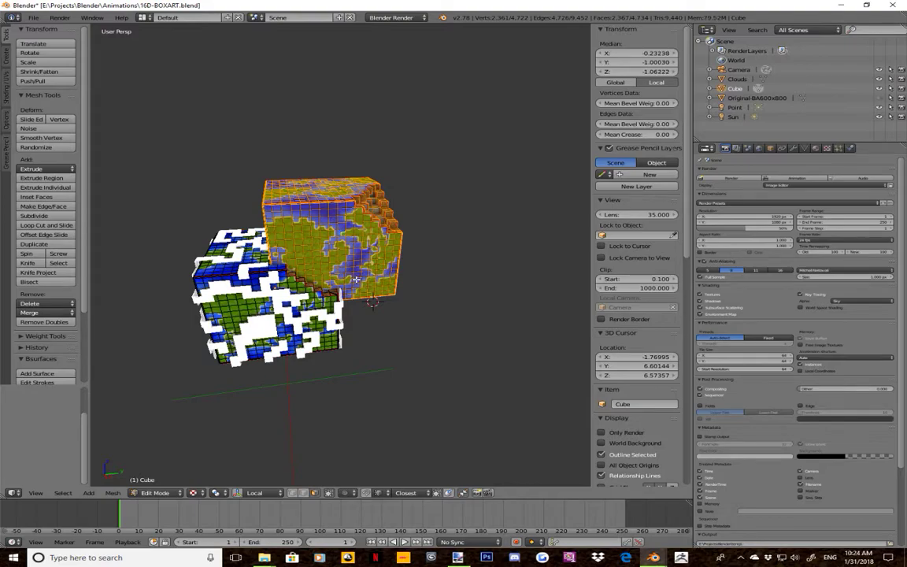
key("ctrl+p")
key("alt+p")
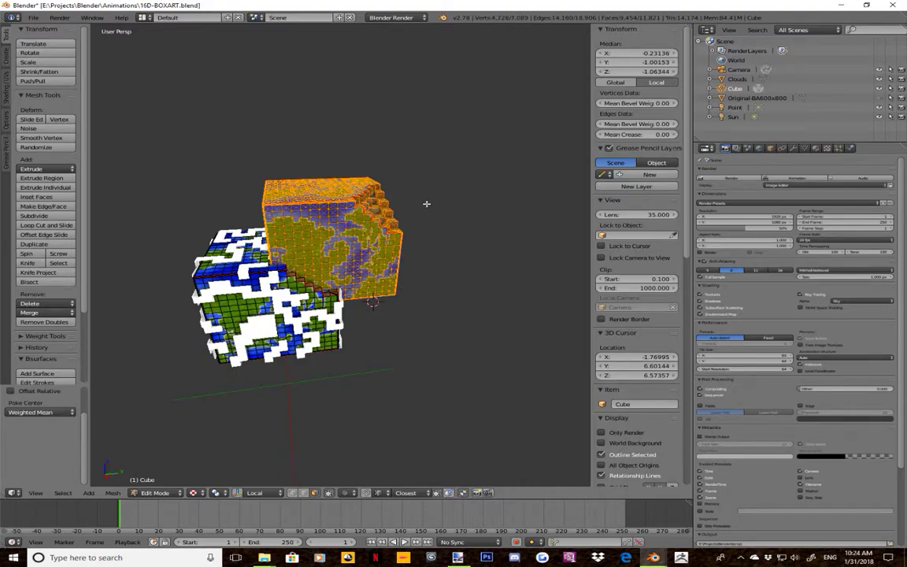
key("ctrl+z")
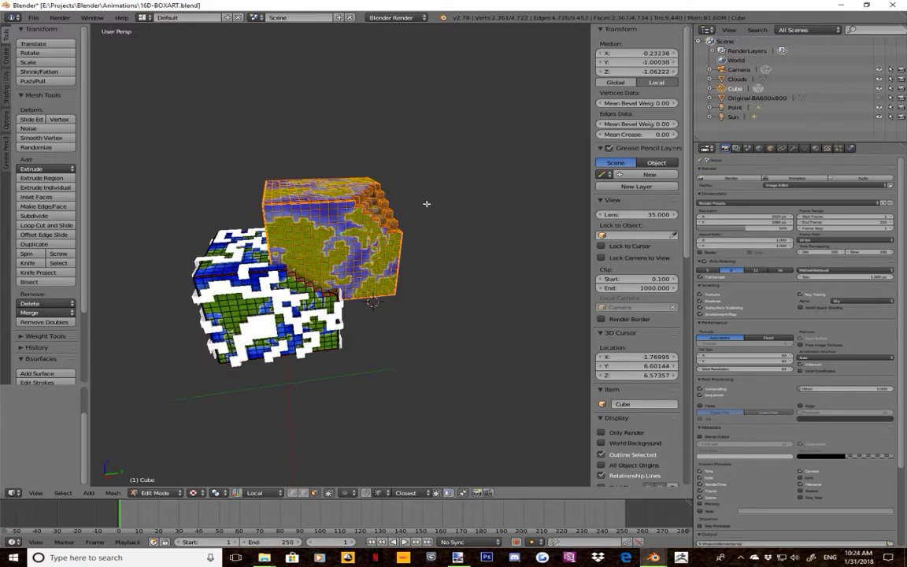
- Separate the selected duplicate cube from the Cube mesh into its own object and try to delete faces in Edit Mode
key("p")
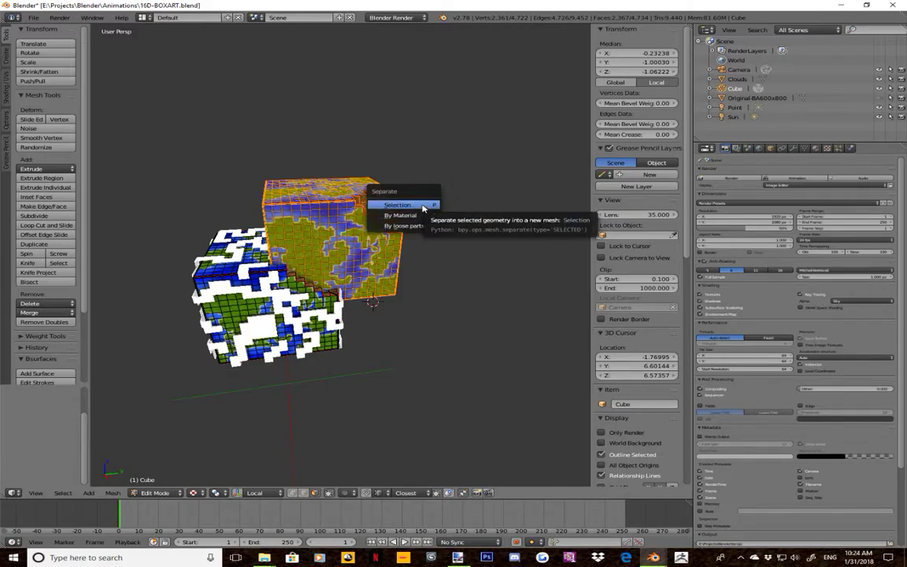
left_click(423, 207)
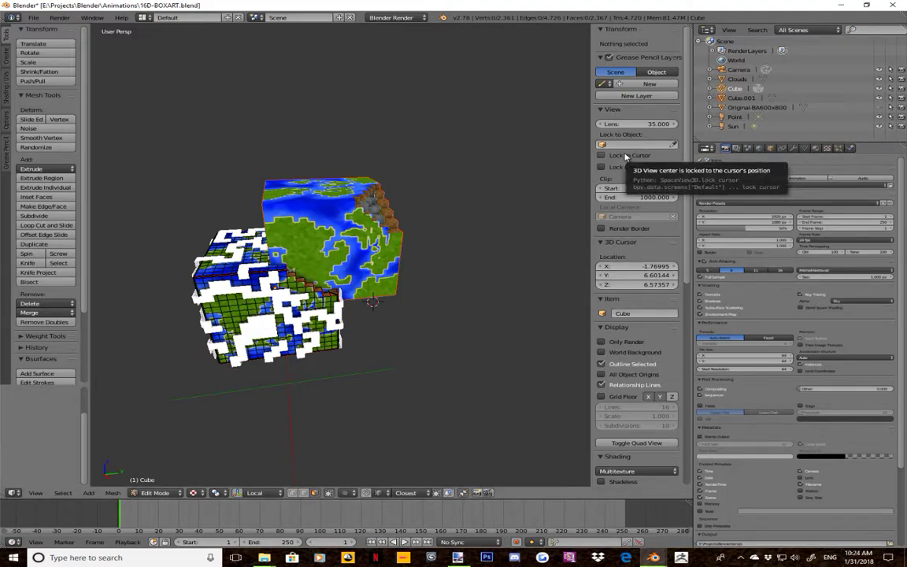
key("x")
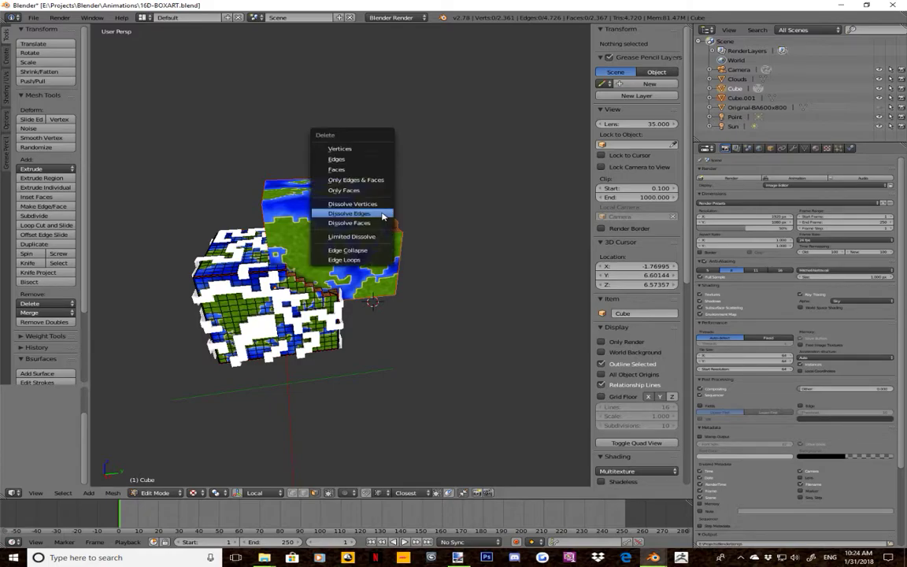
left_click(361, 172)
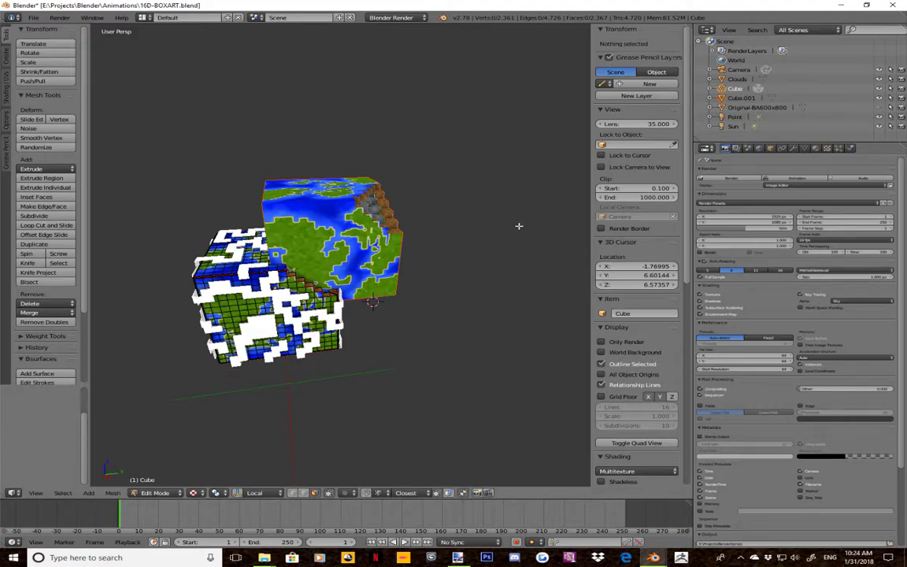
- Delete the separated Cube.001 object from the scene
key("Tab")
key("Tab")
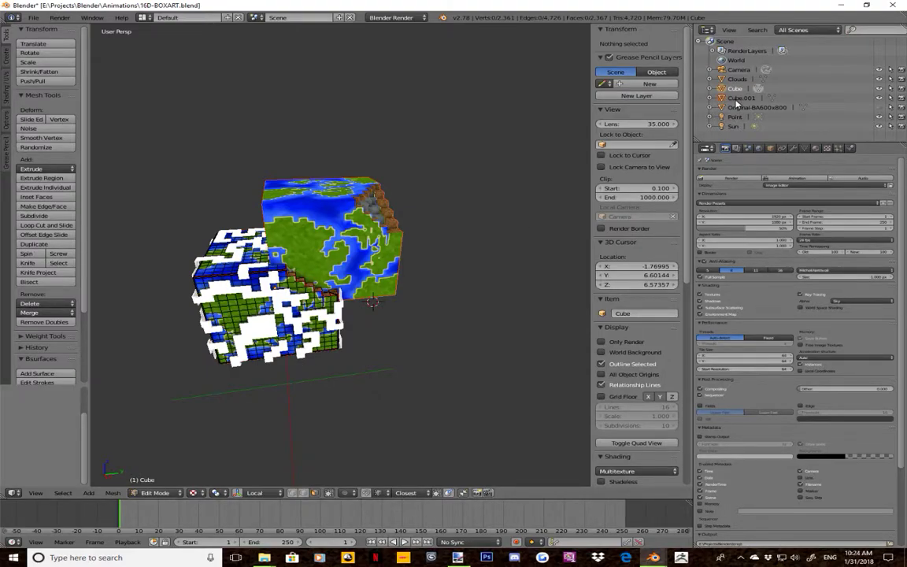
left_click(738, 99)
key("x")
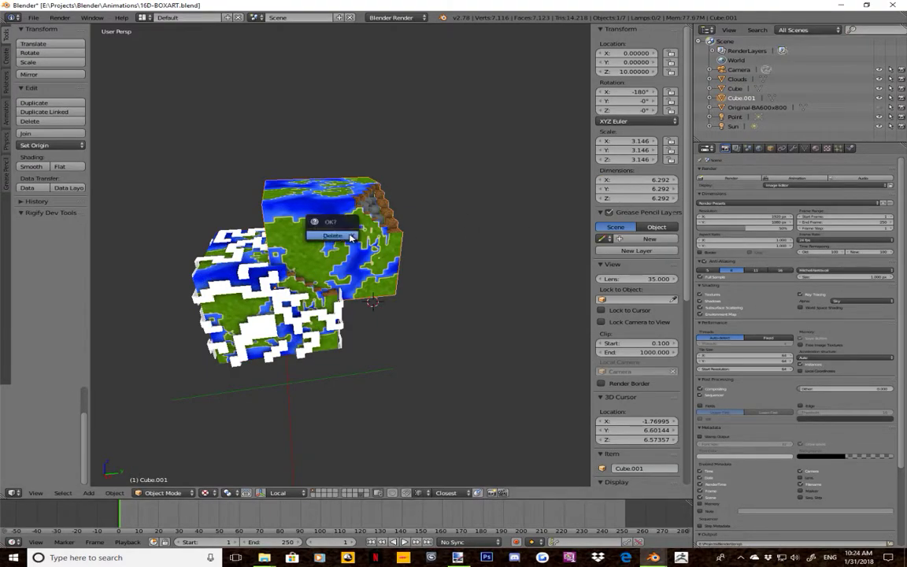
left_click(351, 236)
- Examine how the white cloud blocks sit around the cube-shaped Earth from several angles
middle_click_drag(360, 273, 398, 244)
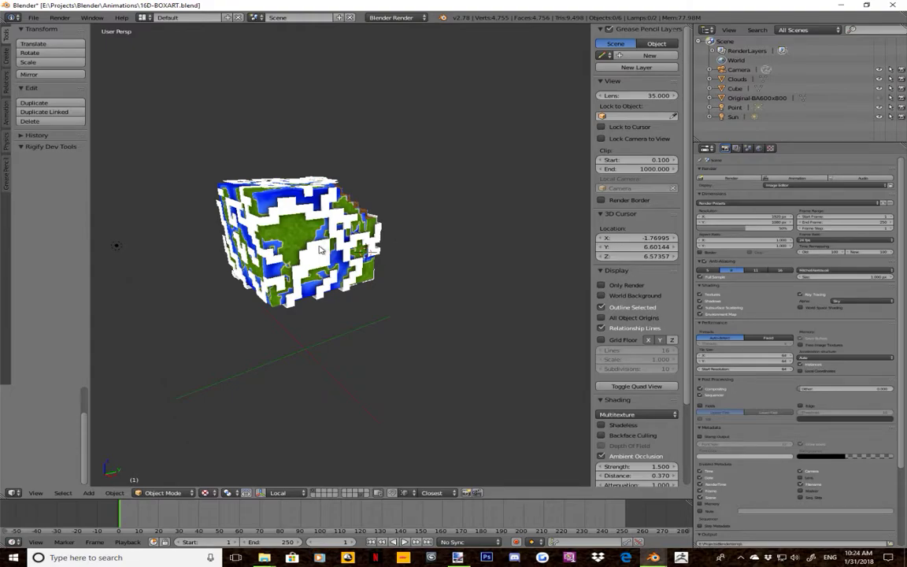
scroll(322, 262, "up", 4)
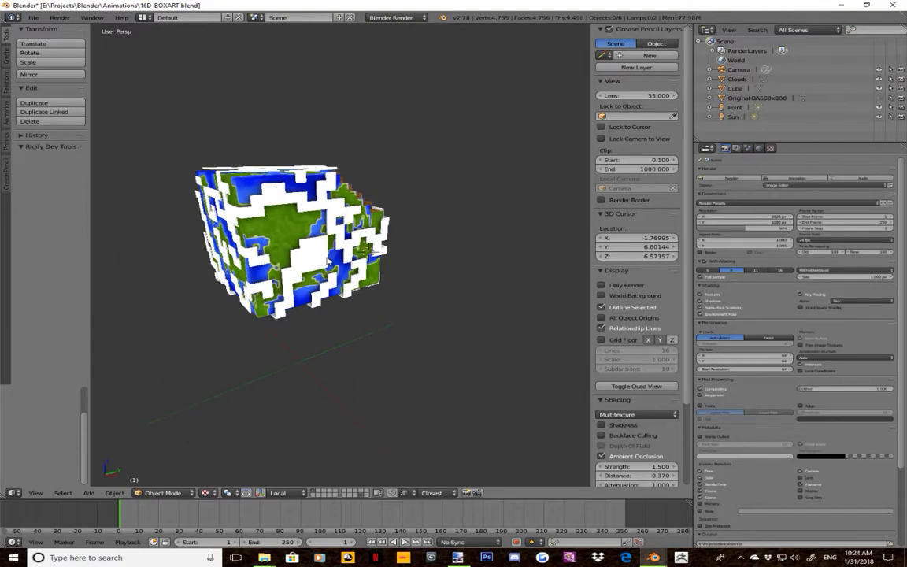
middle_click_drag(329, 260, 393, 250)
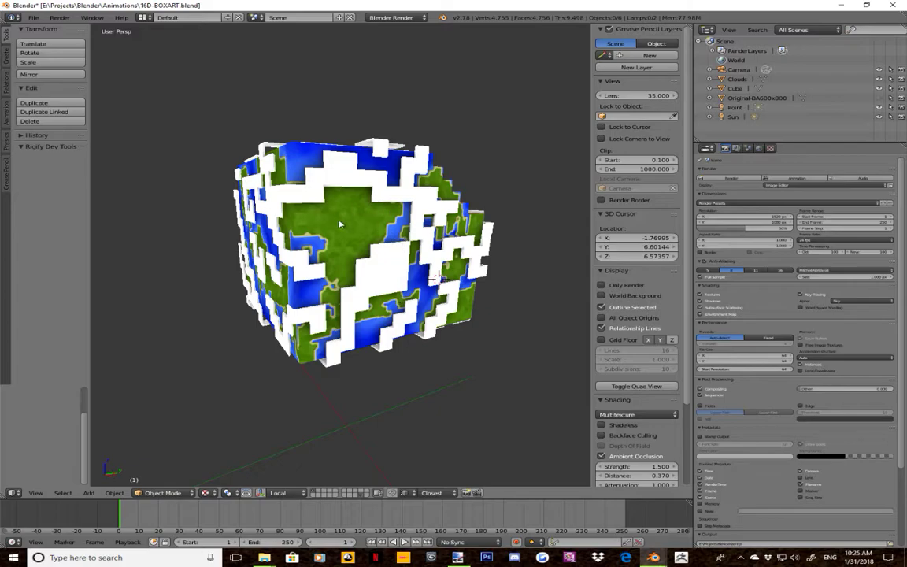
scroll(403, 248, "down", 1)
scroll(405, 246, "up", 1)
middle_click_drag(407, 245, 416, 271)
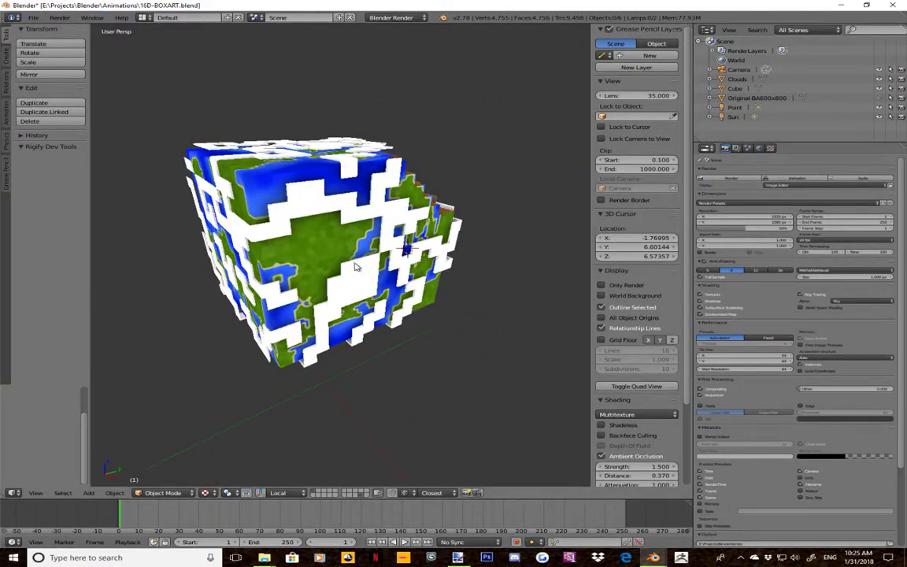
scroll(378, 261, "up", 1)
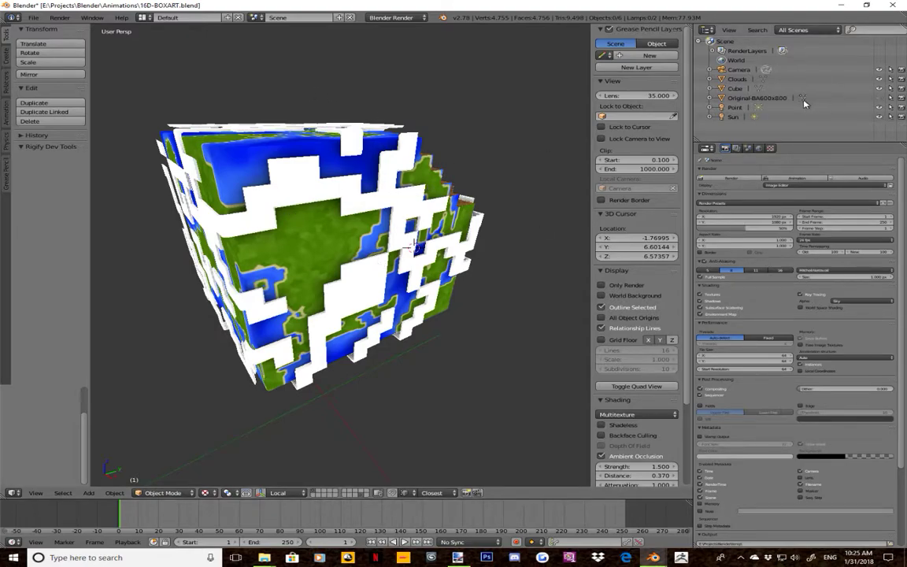
- Hide the Clouds object, select the Cube object and put it into Texture Paint mode
left_click(880, 79)
middle_click_drag(387, 211, 344, 207)
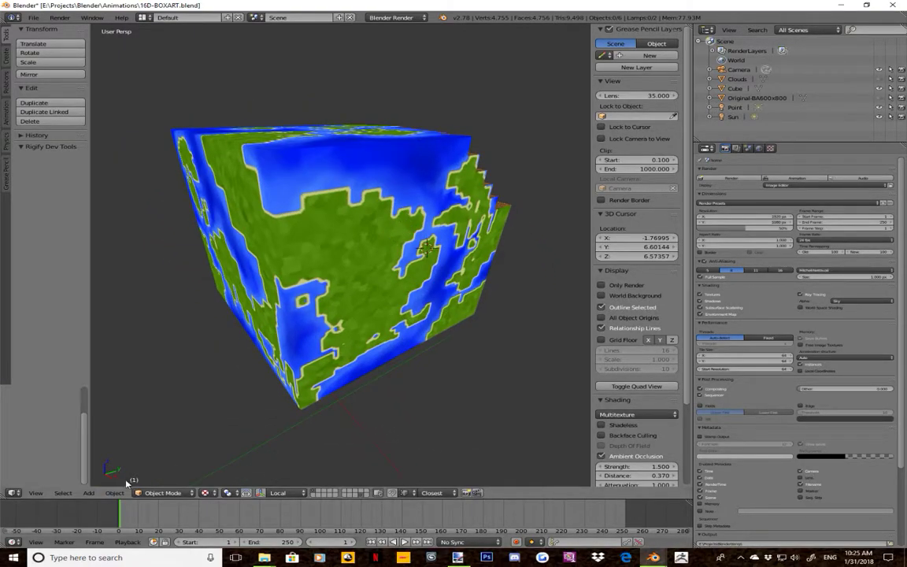
left_click(360, 303)
right_click(361, 202)
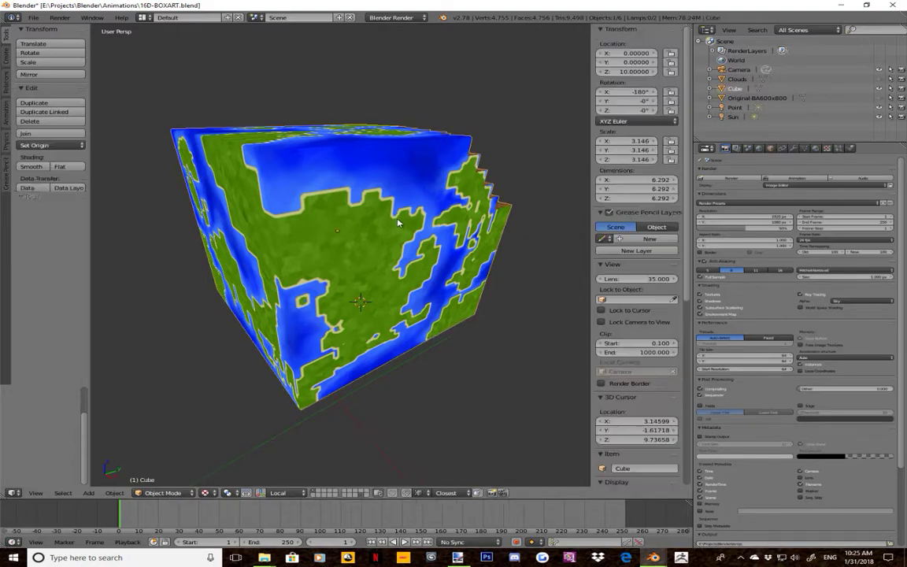
left_click(161, 493)
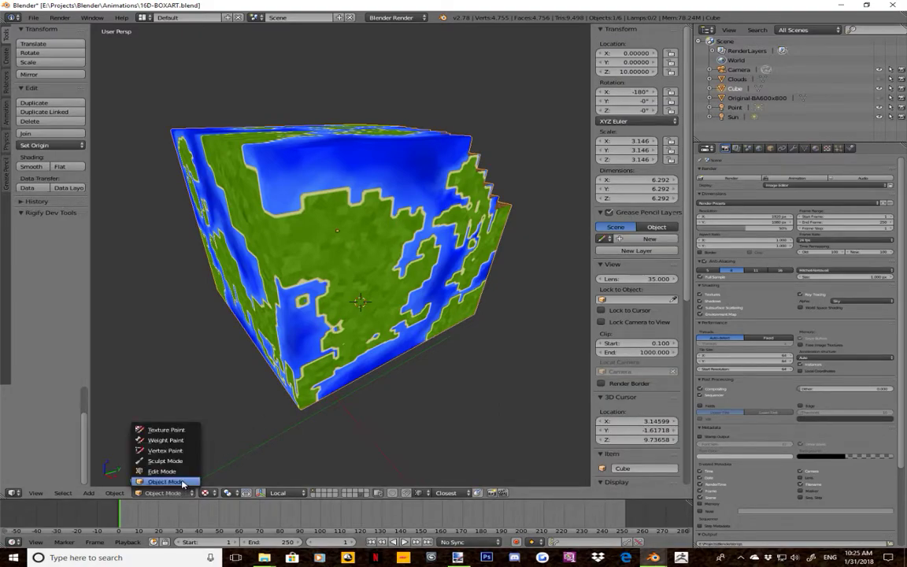
left_click(172, 432)
- Choose a light blue brush colour, set the brush radius to 11 px and paint a short stroke on the ocean near the cube's broken corner
middle_click_drag(423, 274, 377, 277)
mouse_move(41, 121)
left_mouse_down()
mouse_move(45, 134)
mouse_move(39, 114)
mouse_move(43, 121)
left_mouse_up()
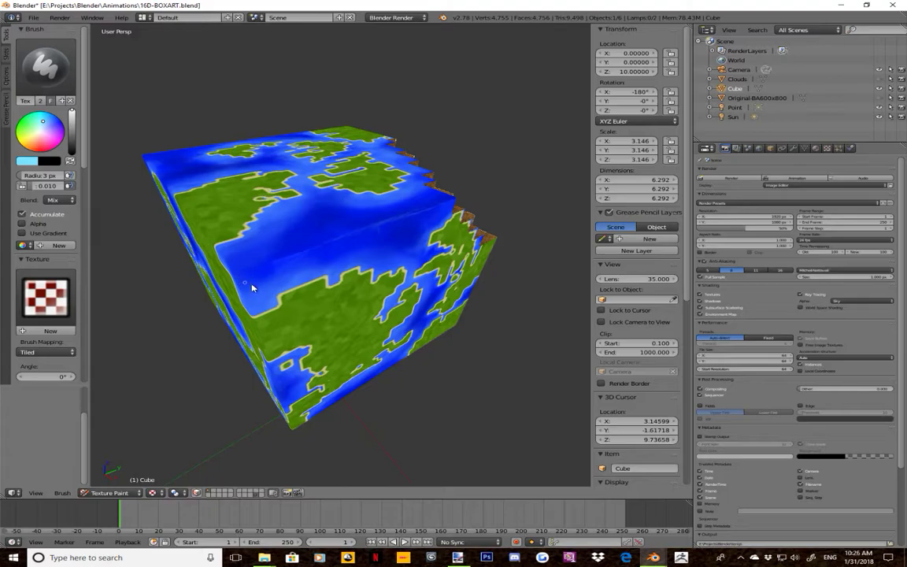
key("f")
left_click(299, 272)
key("f")
left_click(396, 223)
left_click_drag(418, 213, 440, 207)
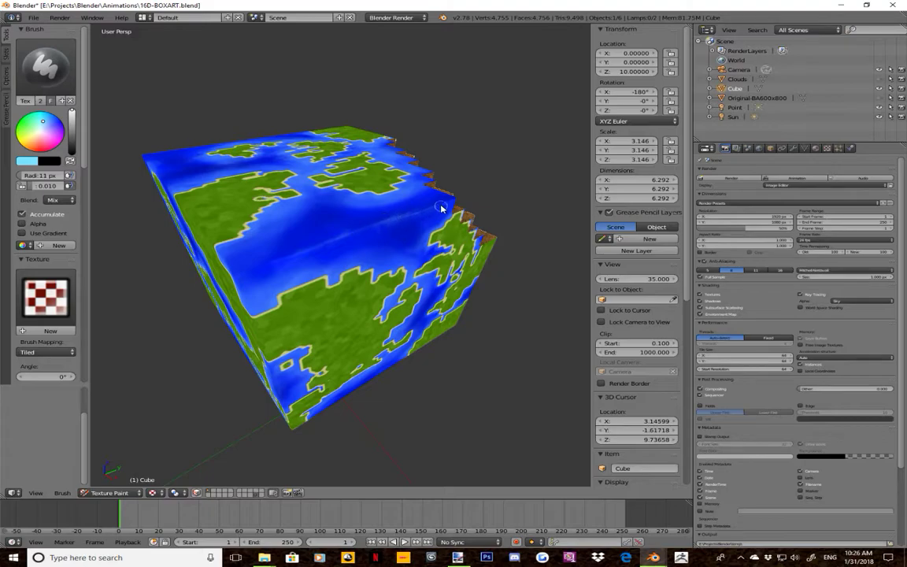
- Set the brush radius to 15 px and strength to 0.510, and paint a light blue stroke along the ocean's upper cube edge
key("f")
left_click(413, 220)
left_click_drag(39, 185, 58, 187)
left_click_drag(405, 211, 311, 258)
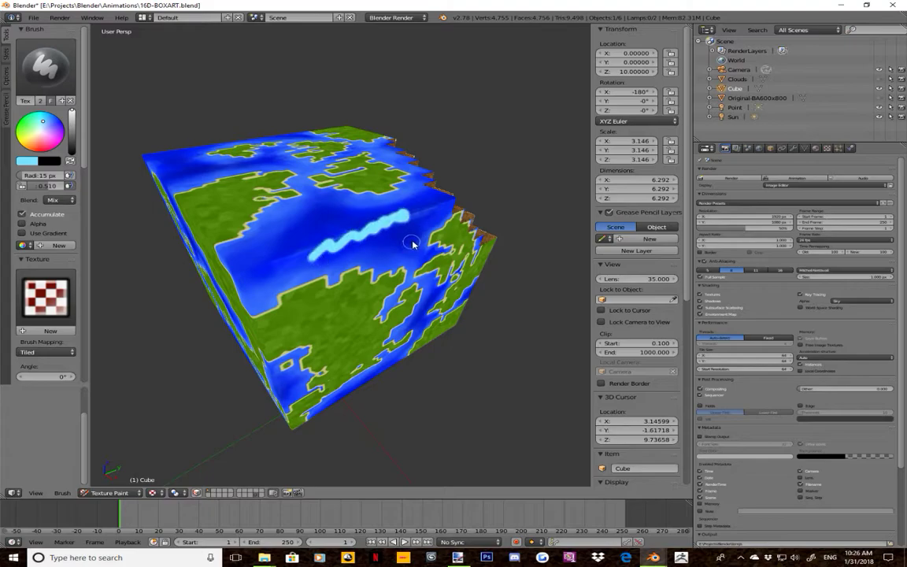
- Extend the light blue stroke at both ends so it runs along the whole ocean edge of the cube
mouse_move(409, 245)
middle_mouse_down()
mouse_move(431, 230)
mouse_move(422, 236)
mouse_move(443, 245)
mouse_move(417, 210)
mouse_move(439, 241)
mouse_move(429, 250)
mouse_move(431, 228)
mouse_move(397, 193)
middle_mouse_up()
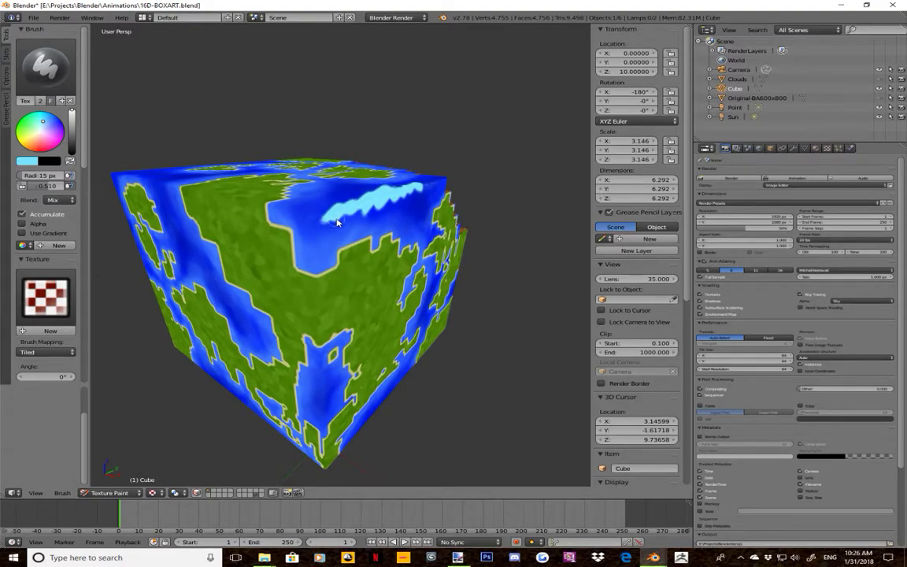
mouse_move(378, 240)
middle_mouse_down()
mouse_move(465, 209)
mouse_move(307, 243)
mouse_move(492, 210)
mouse_move(441, 237)
mouse_move(464, 267)
mouse_move(382, 187)
mouse_move(465, 241)
mouse_move(408, 237)
mouse_move(505, 234)
mouse_move(433, 230)
mouse_move(386, 207)
middle_mouse_up()
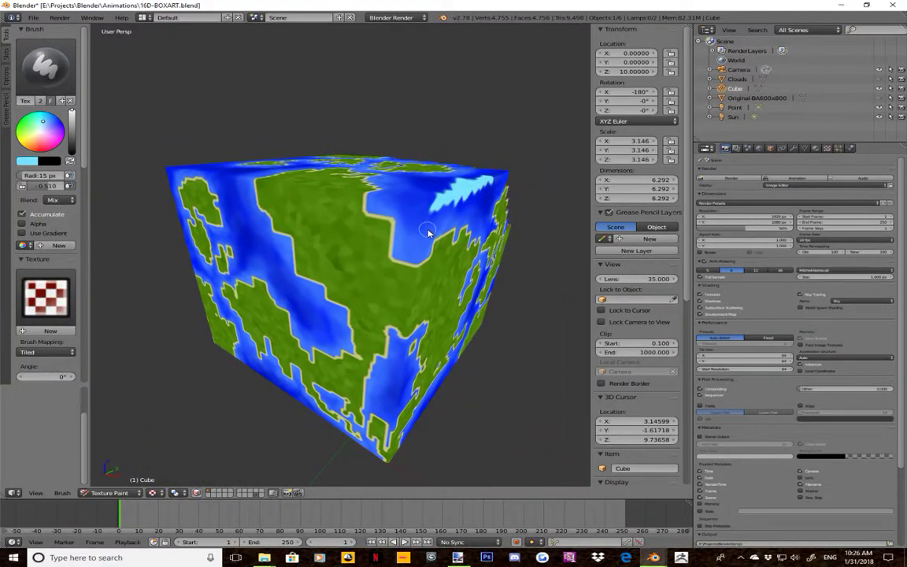
mouse_move(476, 208)
middle_mouse_down()
mouse_move(460, 197)
mouse_move(472, 235)
mouse_move(431, 231)
mouse_move(447, 228)
middle_mouse_up()
scroll(446, 229, "up", 5)
scroll(454, 210, "down", 6)
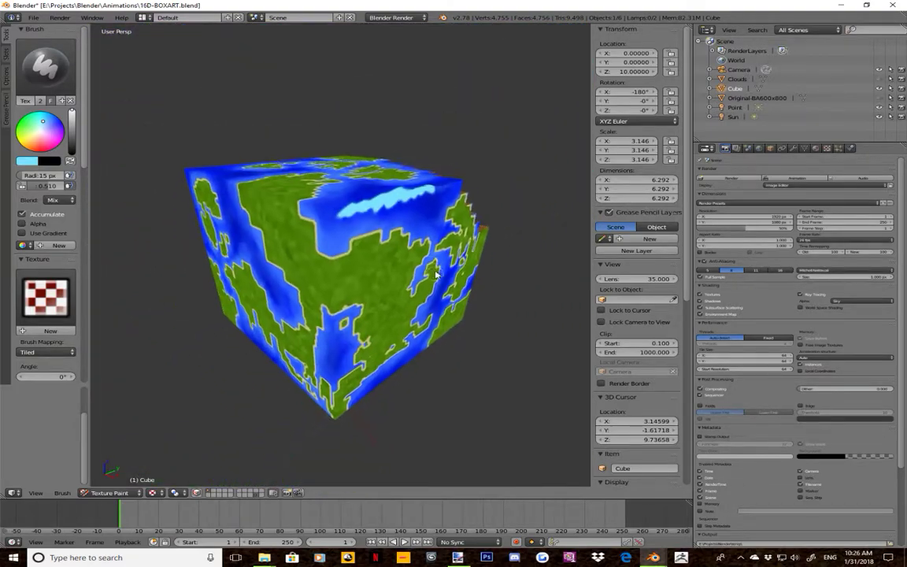
scroll(436, 274, "up", 1)
left_click_drag(434, 187, 459, 180)
mouse_move(338, 211)
left_mouse_down()
mouse_move(299, 195)
mouse_move(370, 217)
left_mouse_up()
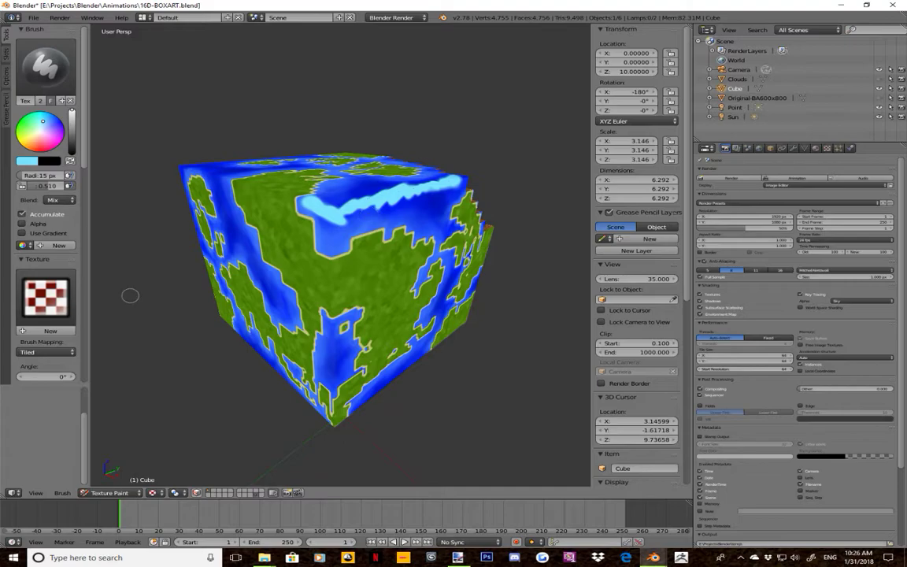
- Open the recent file 17D-BOXART.blend, leave Edit Mode and examine the painted highlights along the cube's ocean edges
left_click(33, 18)
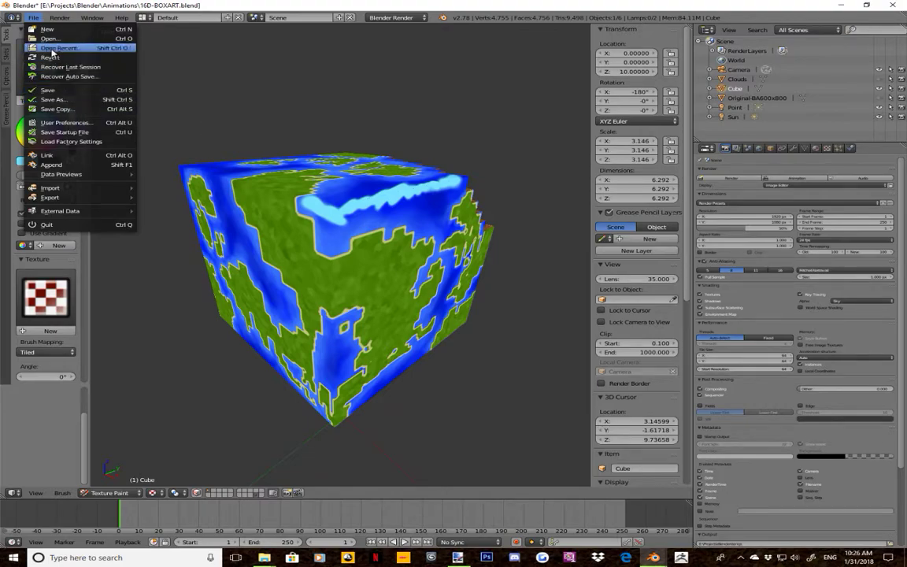
mouse_move(60, 48)
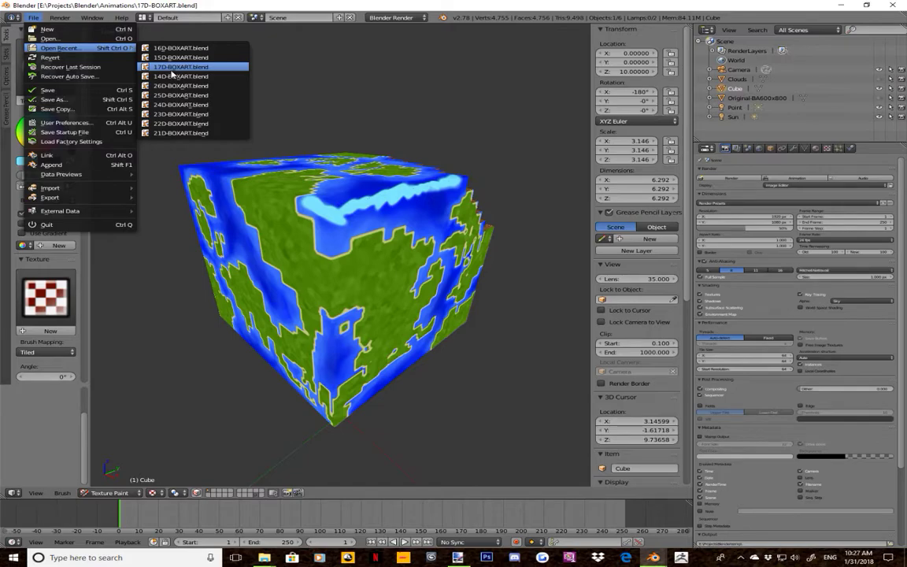
left_click(169, 69)
middle_click_drag(407, 345, 297, 462)
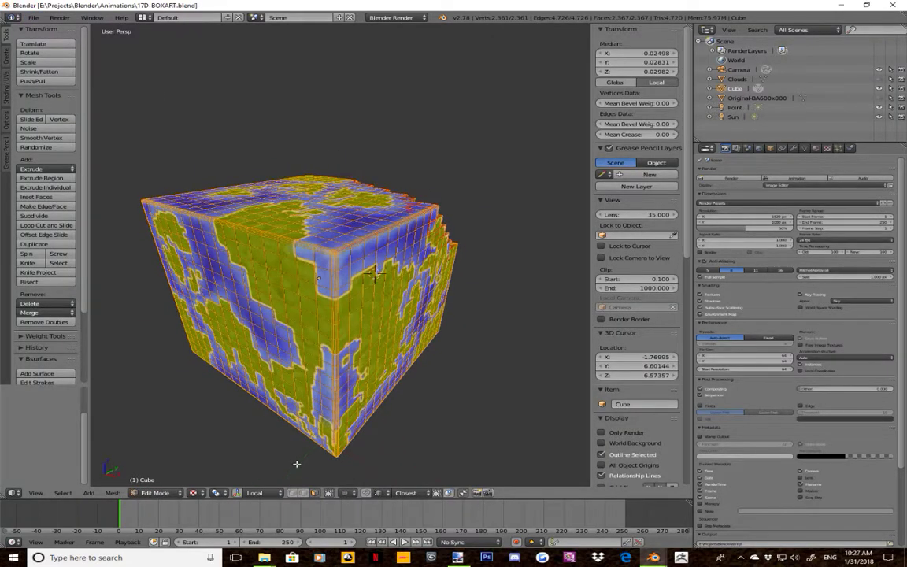
key("Tab")
middle_click_drag(389, 303, 388, 292)
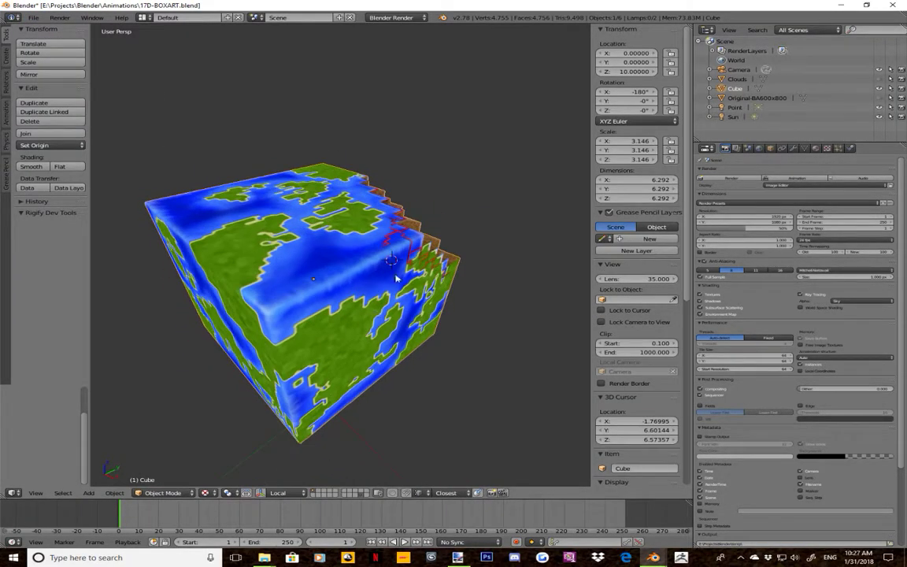
middle_click_drag(275, 309, 292, 299)
- Unhide the Original-BA600x800 reference image and compare the cube's edge highlights and red cracks with the original artwork
left_click(880, 98)
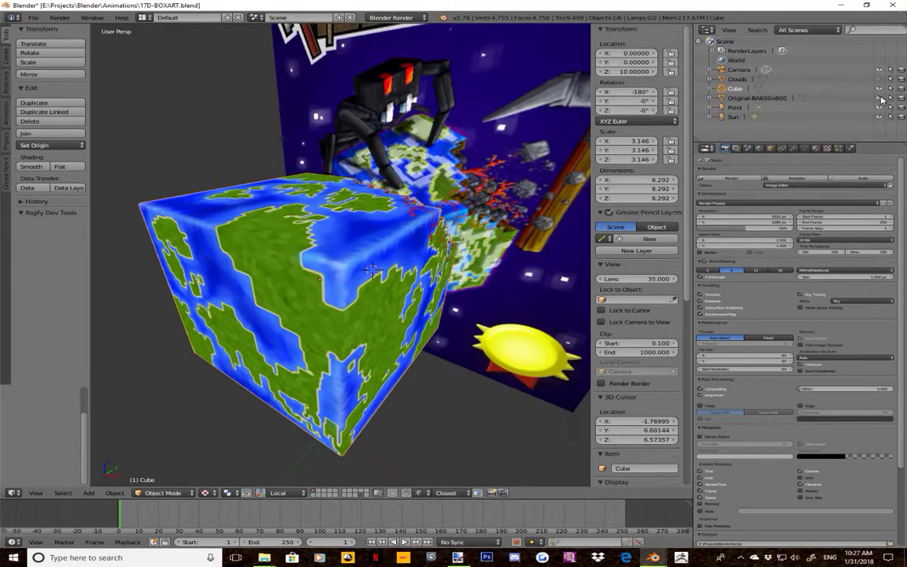
middle_click_drag(549, 282, 505, 264)
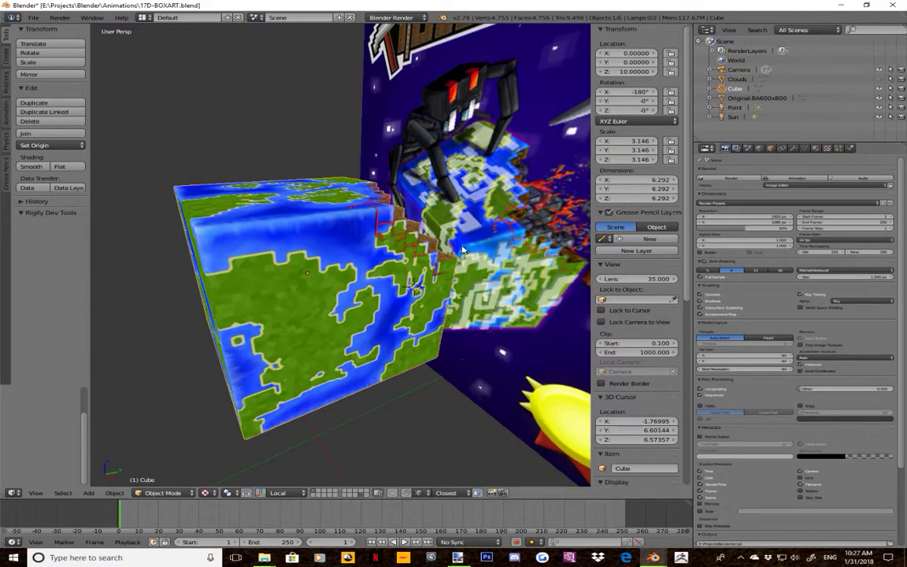
middle_click_drag(419, 255, 432, 308)
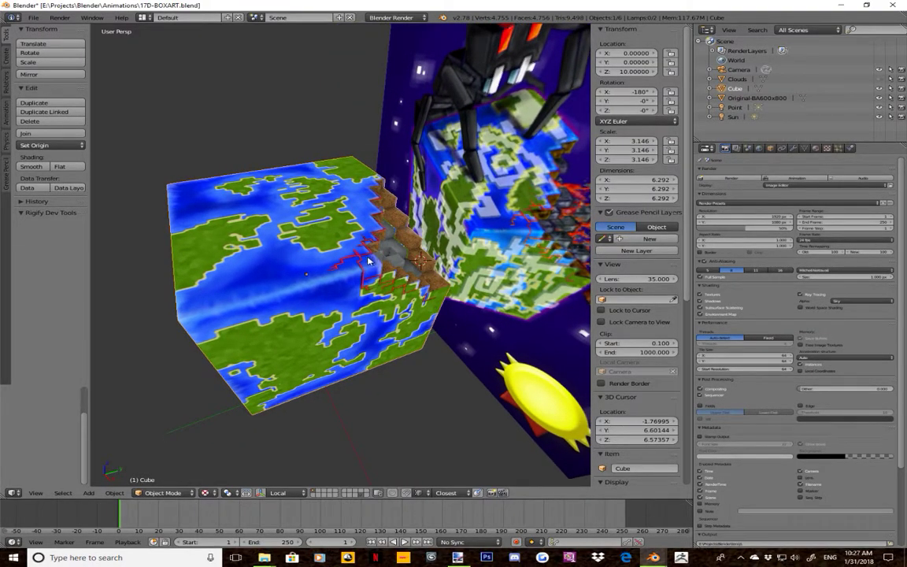
middle_click_drag(358, 274, 425, 272)
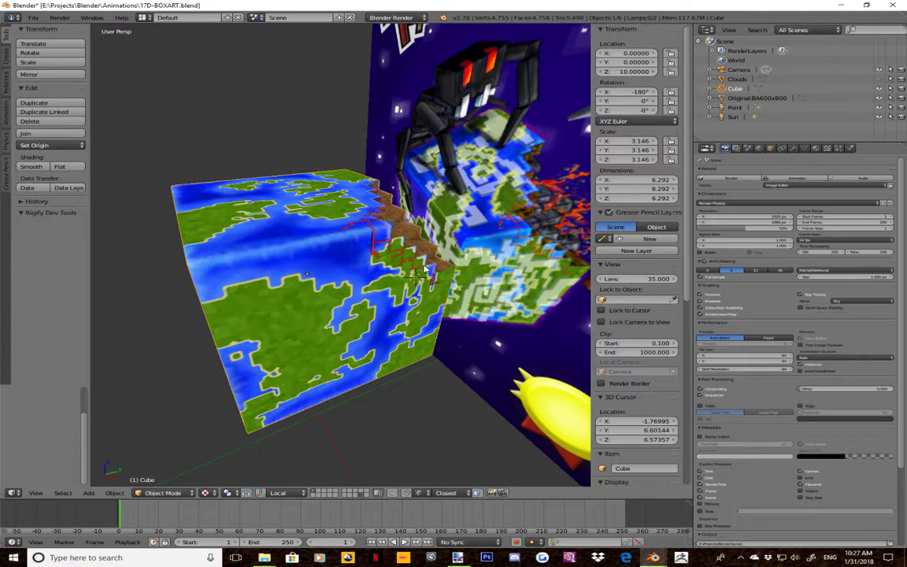
middle_click_drag(396, 253, 346, 296)
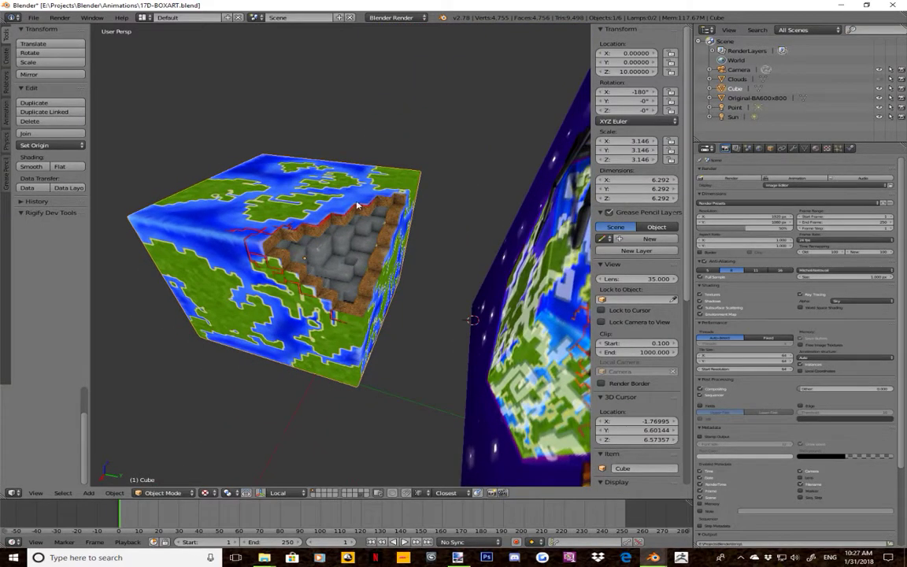
- Open 18D-BOXART.blend from the Animations folder and examine its cube against the reference artwork from several angles
left_click(33, 17)
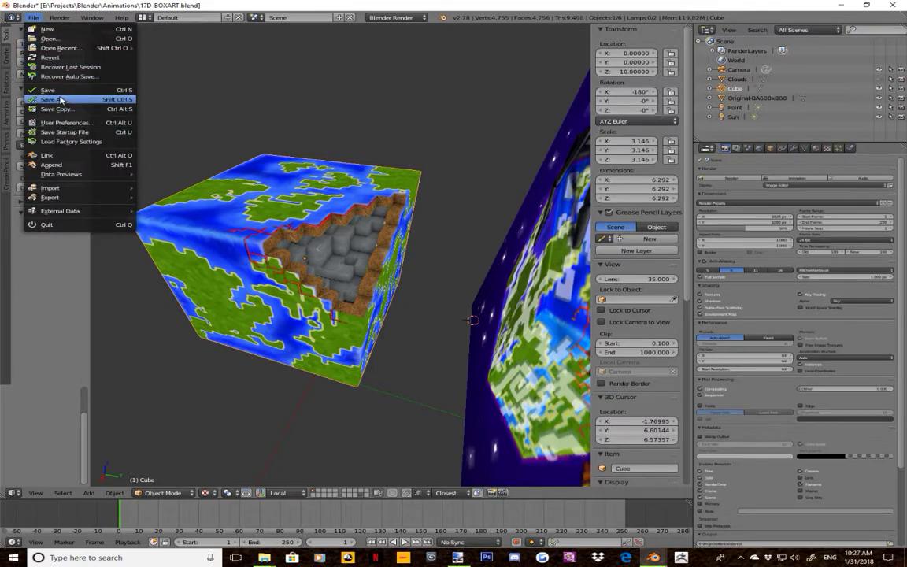
mouse_move(59, 52)
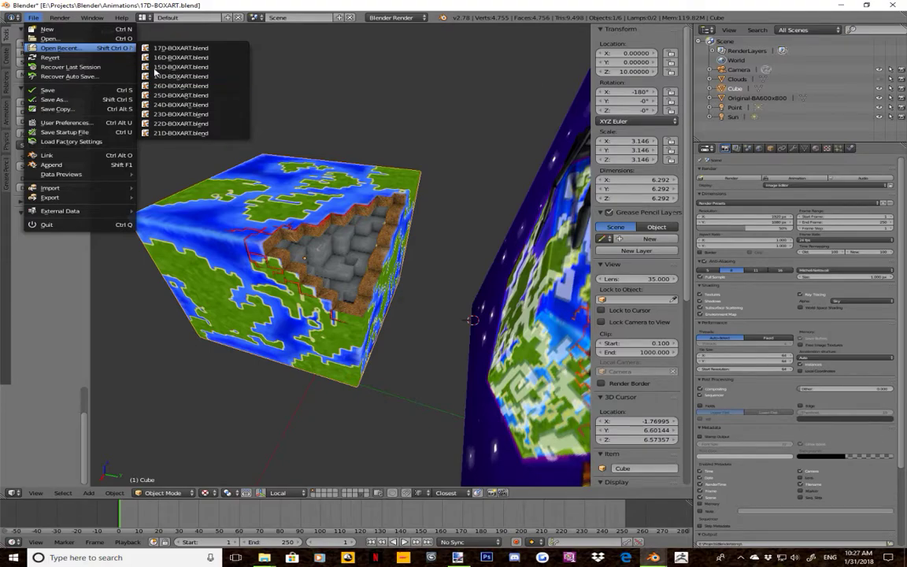
left_click(62, 40)
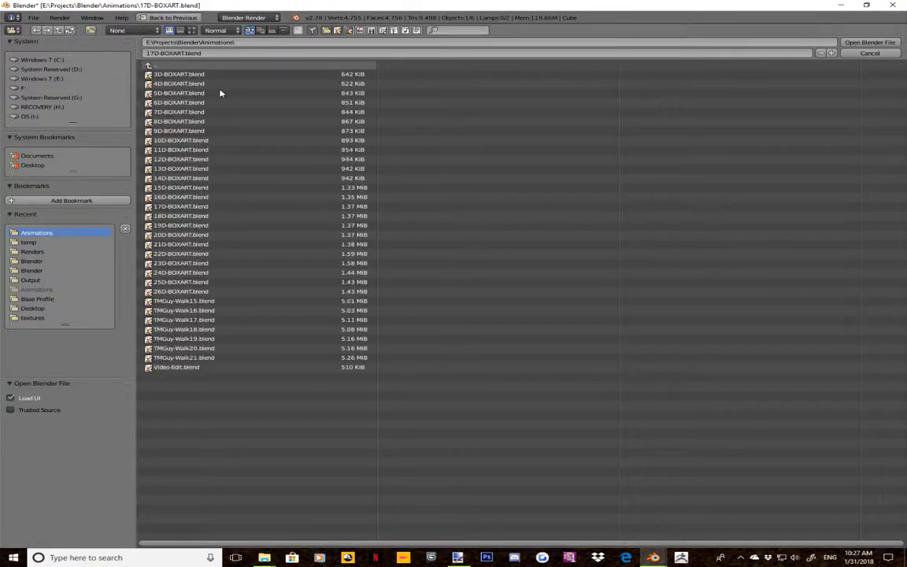
left_click(186, 218)
left_click(865, 44)
middle_click_drag(478, 292, 481, 331)
scroll(386, 281, "up", 3)
middle_click_drag(538, 283, 523, 267)
scroll(559, 244, "down", 2)
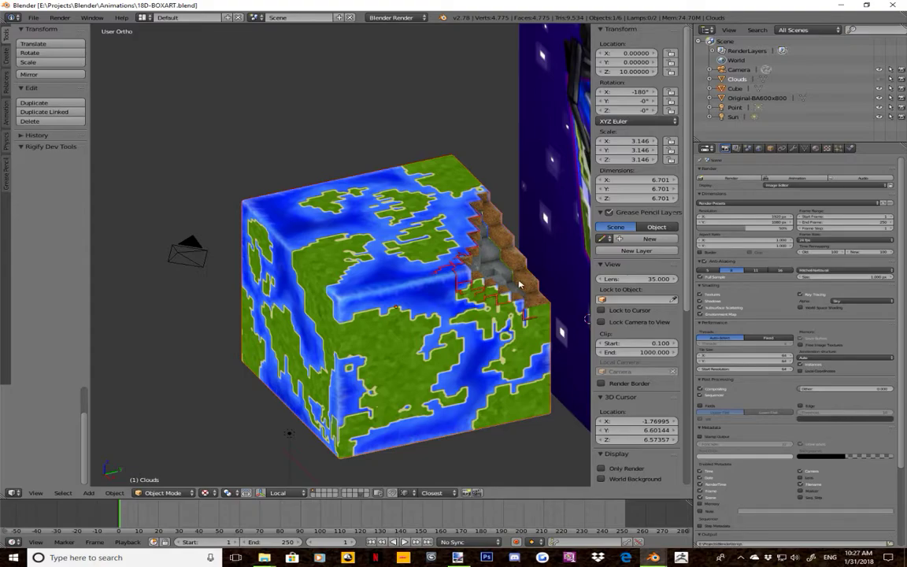
middle_click_drag(449, 322, 559, 303)
left_click(33, 18)
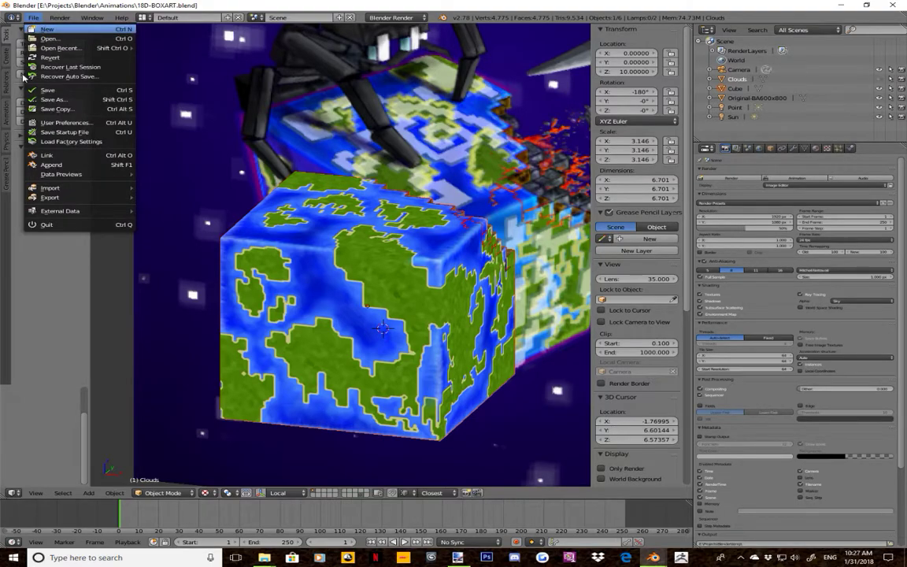
left_click(67, 40)
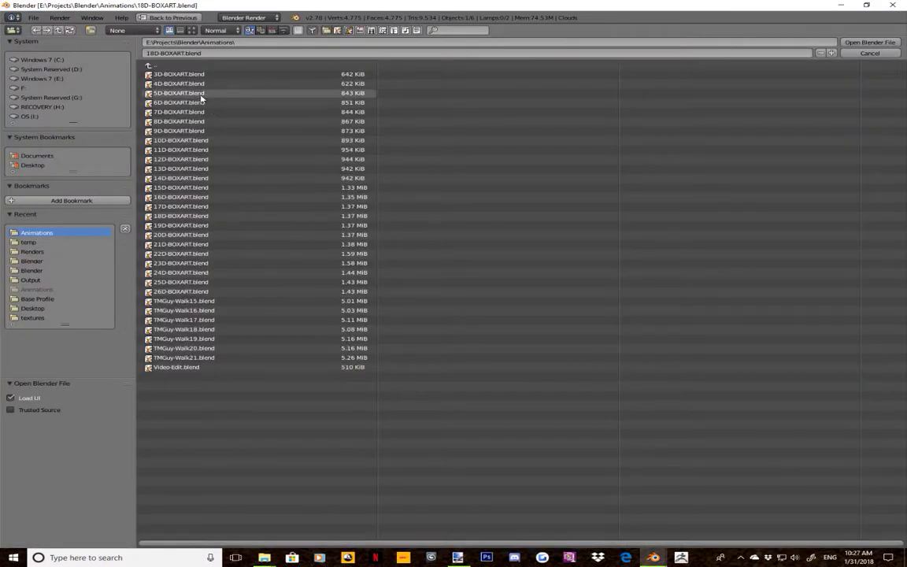
left_click(187, 246)
left_click(869, 52)
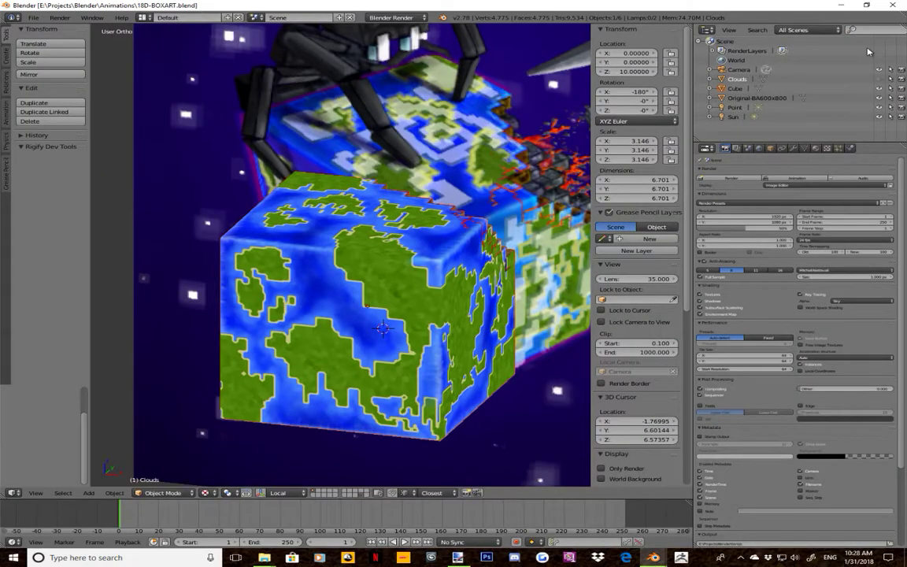
- Open 21D-BOXART.blend from the Animations folder and examine the white clouds and red cracks on the whole cube
left_click(33, 17)
mouse_move(59, 17)
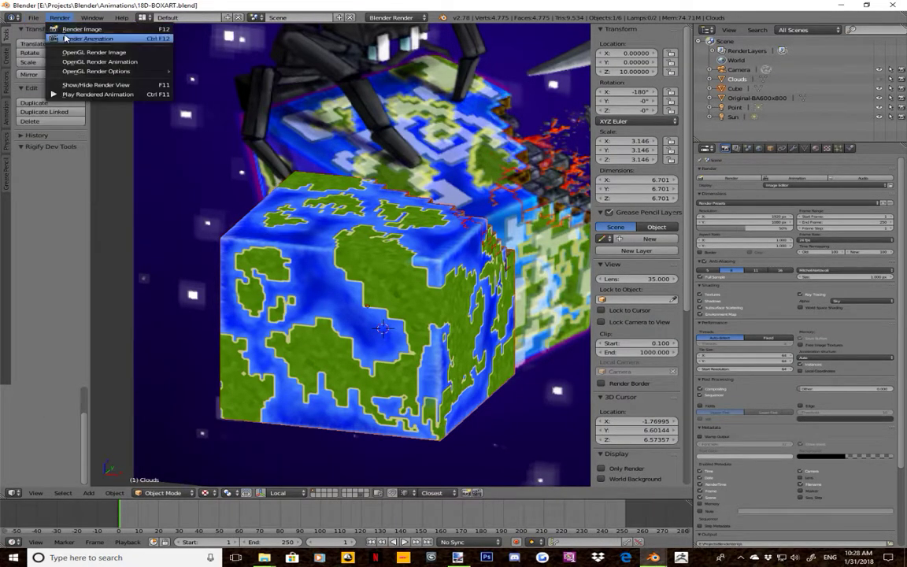
mouse_move(48, 49)
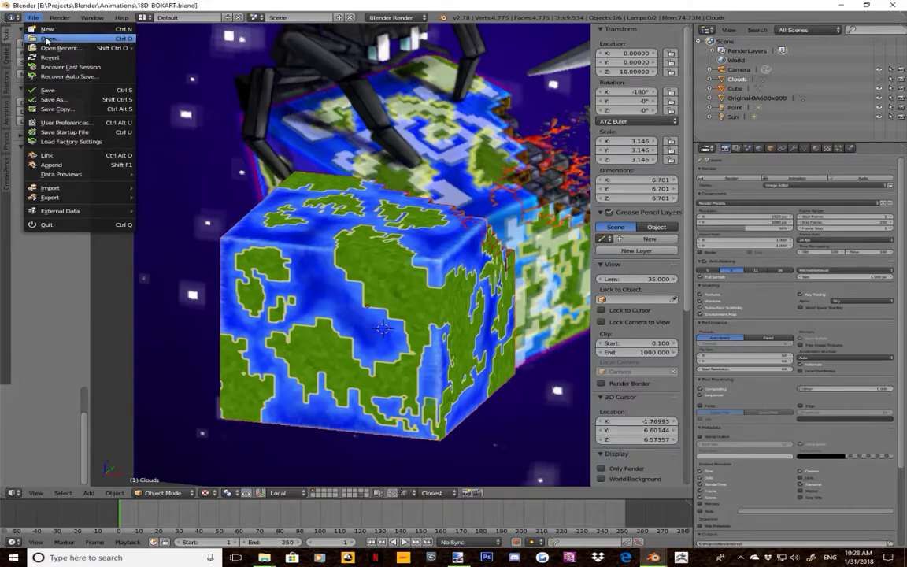
left_click(45, 38)
left_click(181, 244)
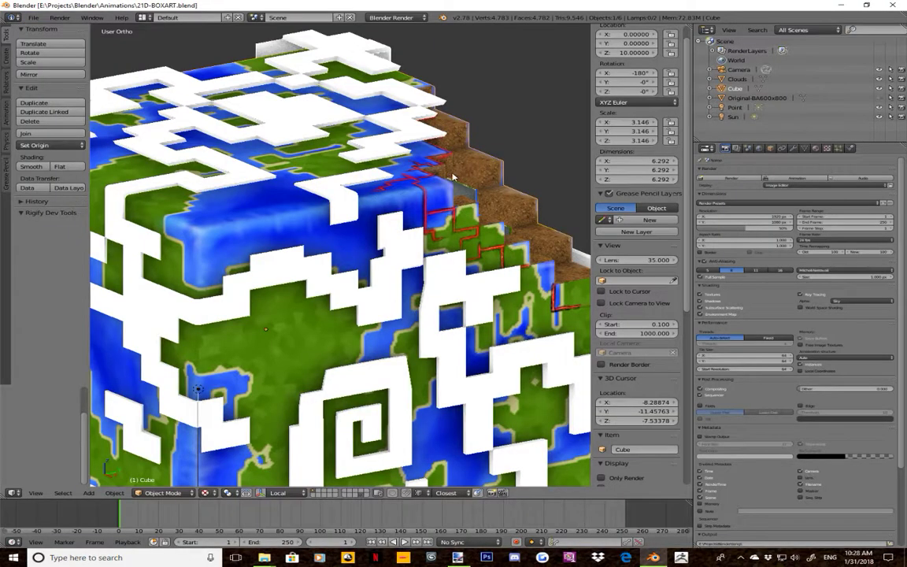
scroll(387, 213, "down", 3)
middle_click_drag(403, 217, 236, 220)
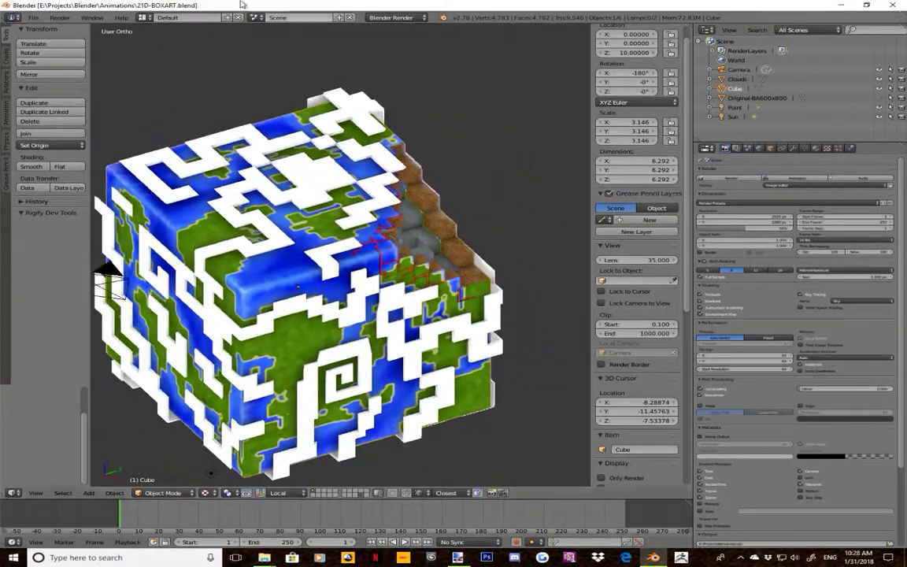
- Open 23D-BOXART.blend, change the render result area to the 3D View and compare the cube with the reference artwork
left_click(34, 17)
left_click(59, 39)
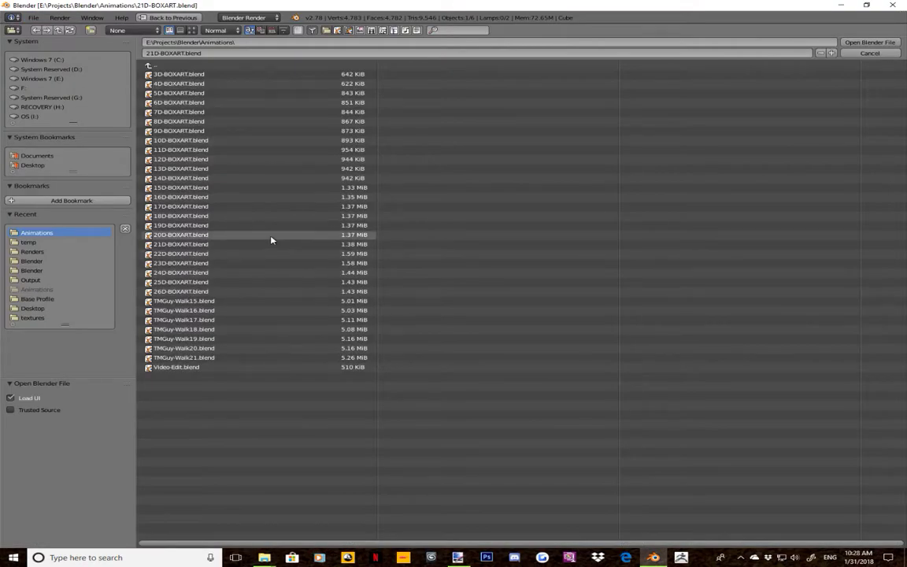
double_click(214, 264)
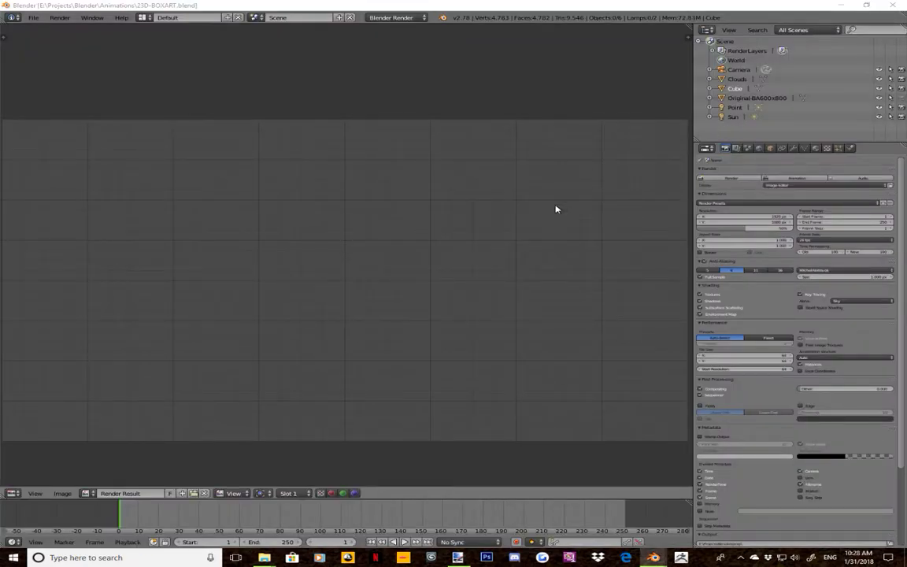
left_click(13, 493)
left_click(32, 482)
mouse_move(350, 273)
middle_mouse_down()
mouse_move(338, 331)
mouse_move(317, 271)
middle_mouse_up()
middle_click_drag(397, 293, 516, 242)
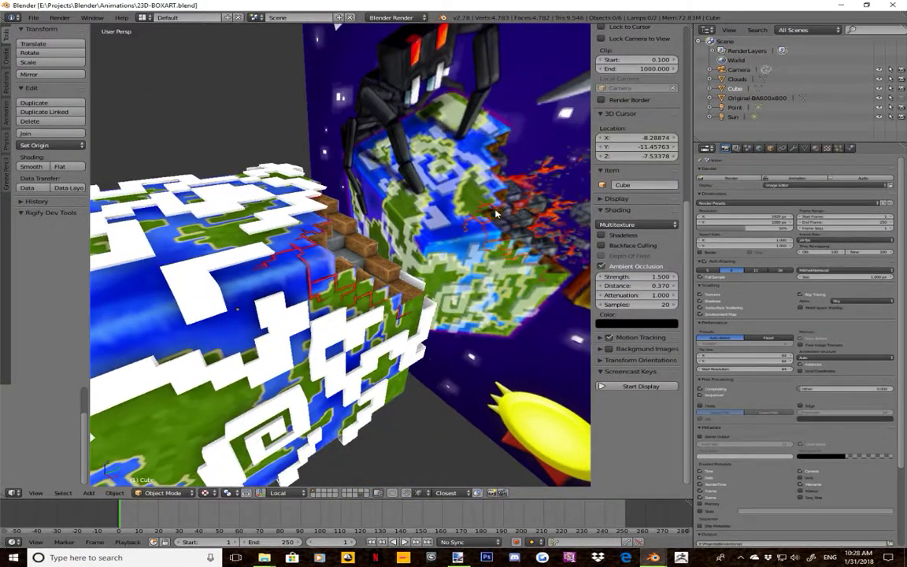
middle_click_drag(304, 340, 287, 346)
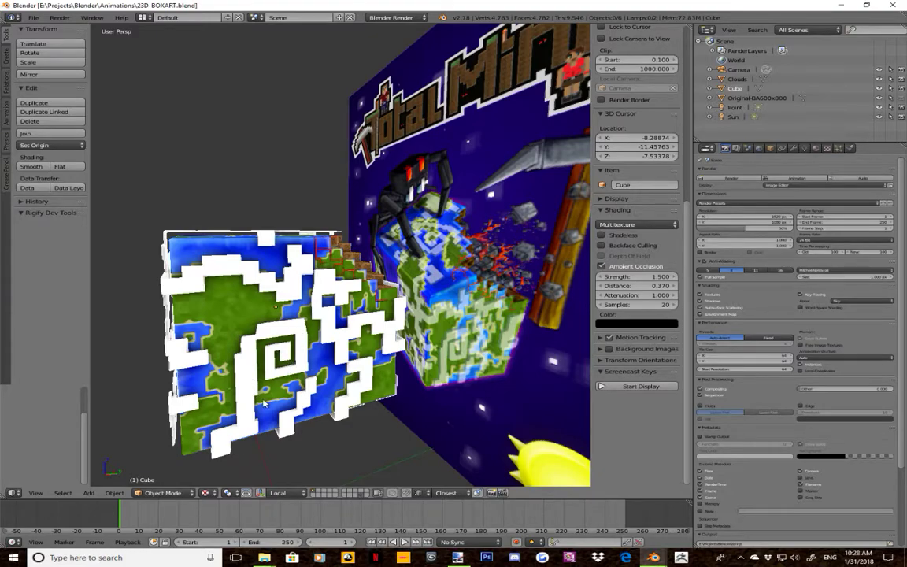
- Put the Clouds object into Edit Mode and examine its mesh faces around the cube beside the reference artwork
right_click(285, 329)
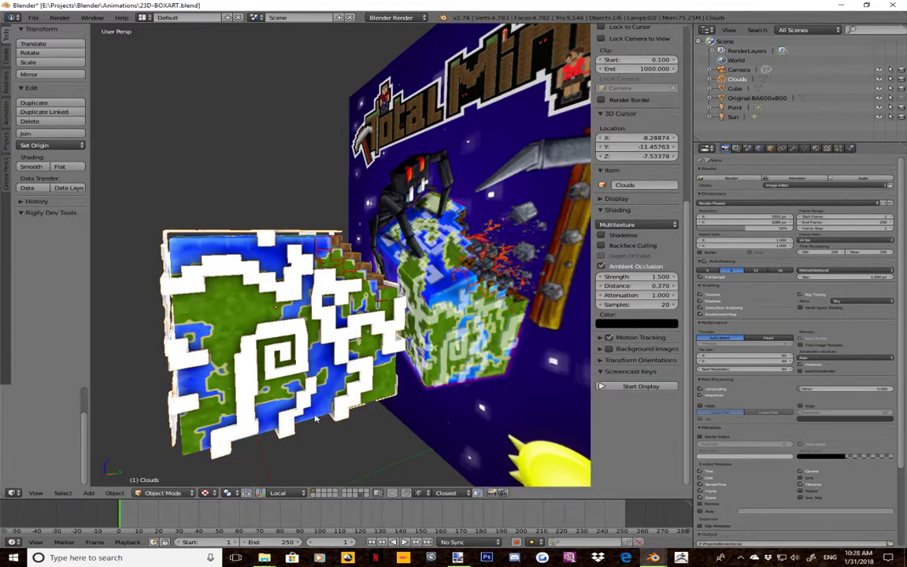
key("Tab")
middle_click_drag(397, 403, 420, 388)
middle_click_drag(324, 346, 300, 329)
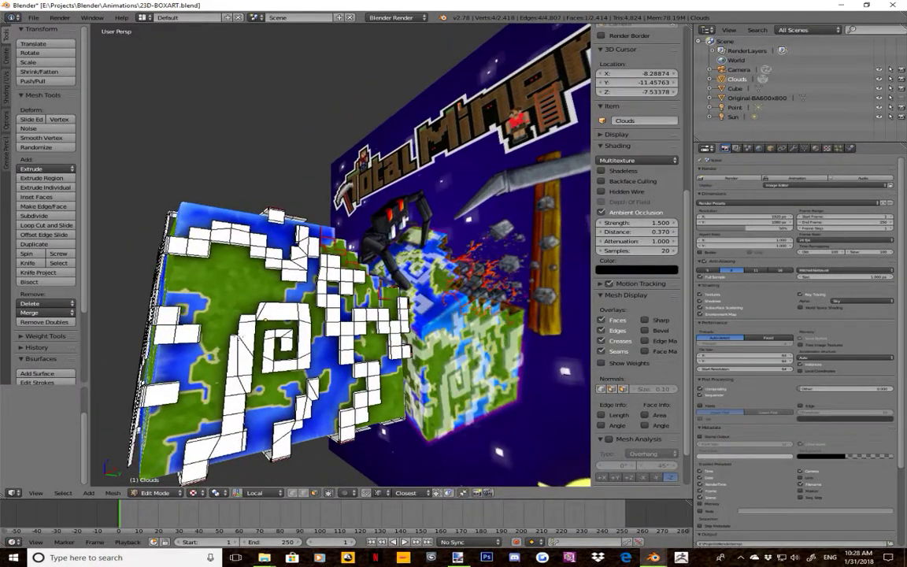
middle_click_drag(299, 329, 323, 384)
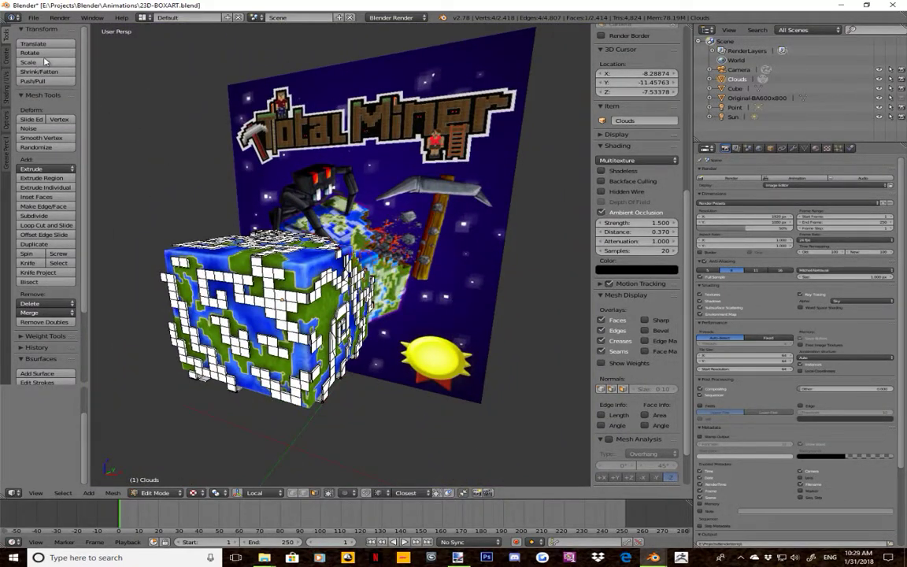
- Open 26D-BOXART.blend and examine the cloud layer on the cube's top and sides
left_click(35, 16)
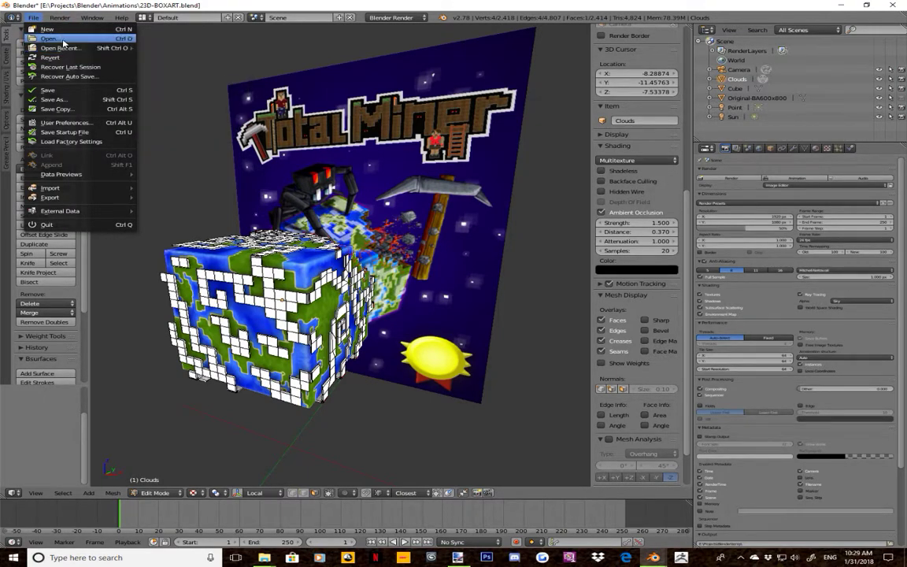
left_click(62, 41)
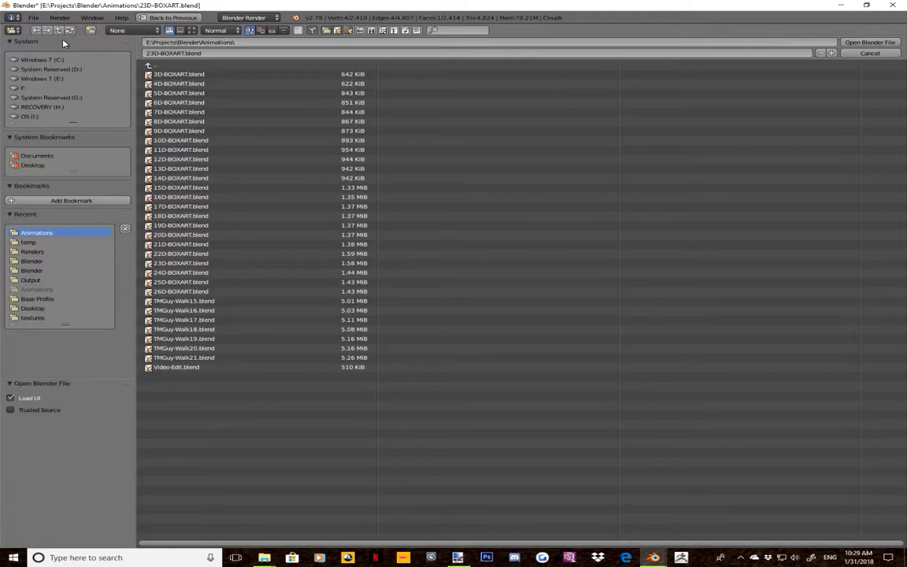
left_click(179, 292)
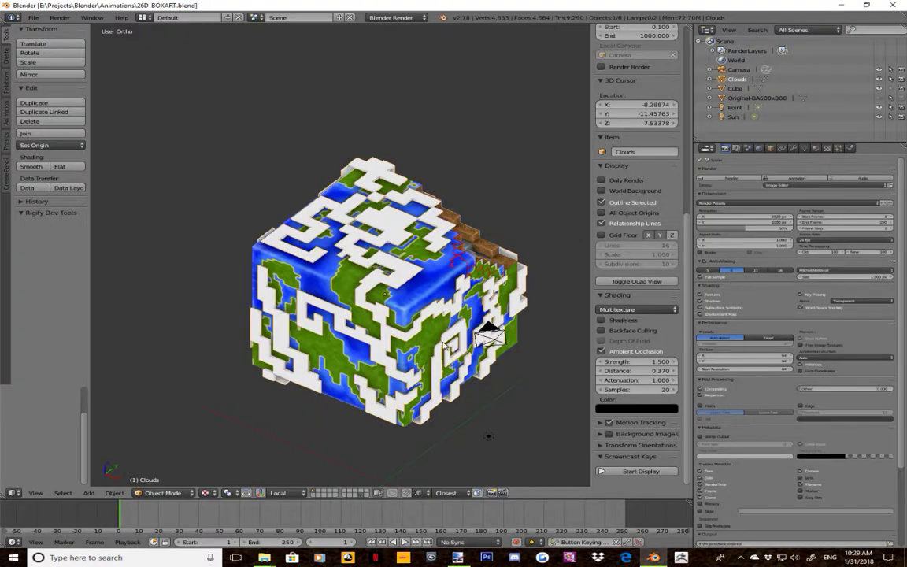
middle_click_drag(410, 328, 356, 318)
scroll(357, 318, "up", 3)
middle_click_drag(410, 270, 390, 277)
- Display the Clouds object's material settings and examine its Z Transparency values
left_click(815, 149)
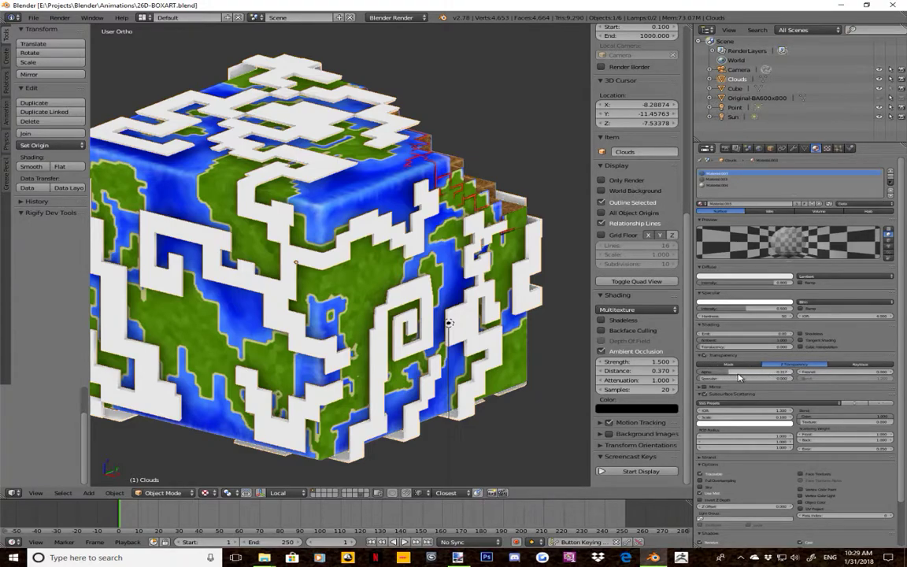
scroll(513, 391, "down", 1)
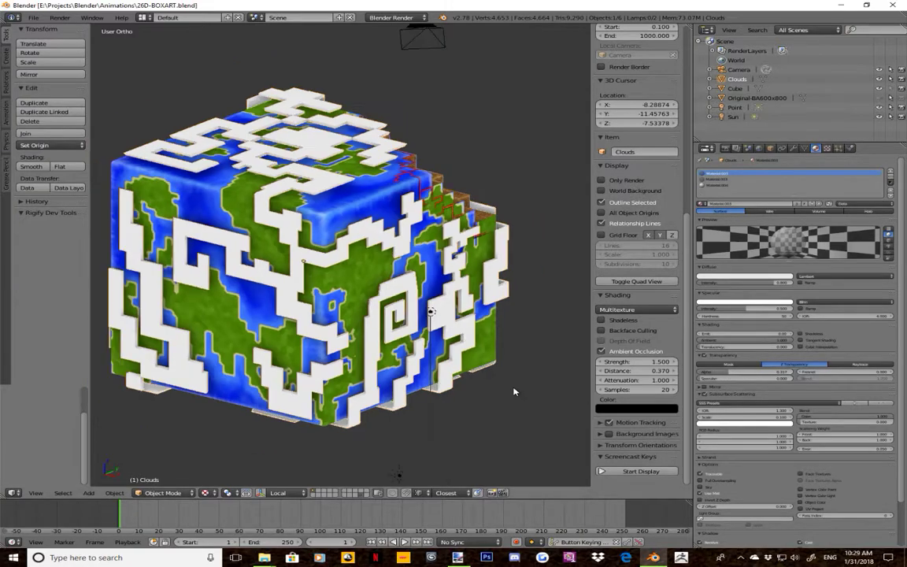
mouse_move(495, 375)
middle_mouse_down()
mouse_move(465, 391)
mouse_move(443, 353)
mouse_move(485, 376)
middle_mouse_up()
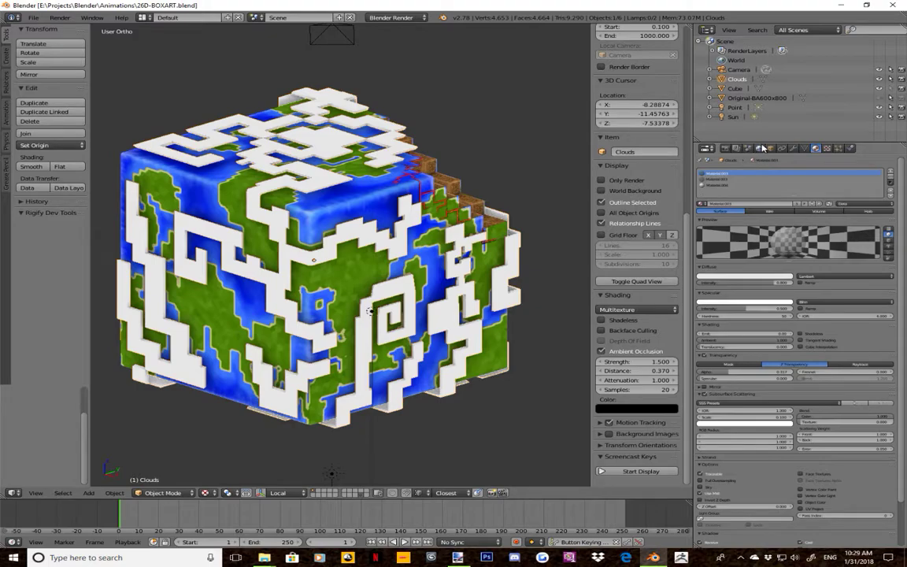
- Render the cube on its own, and render it again with the Original-BA600x800 artwork included
left_click(726, 148)
left_click(729, 179)
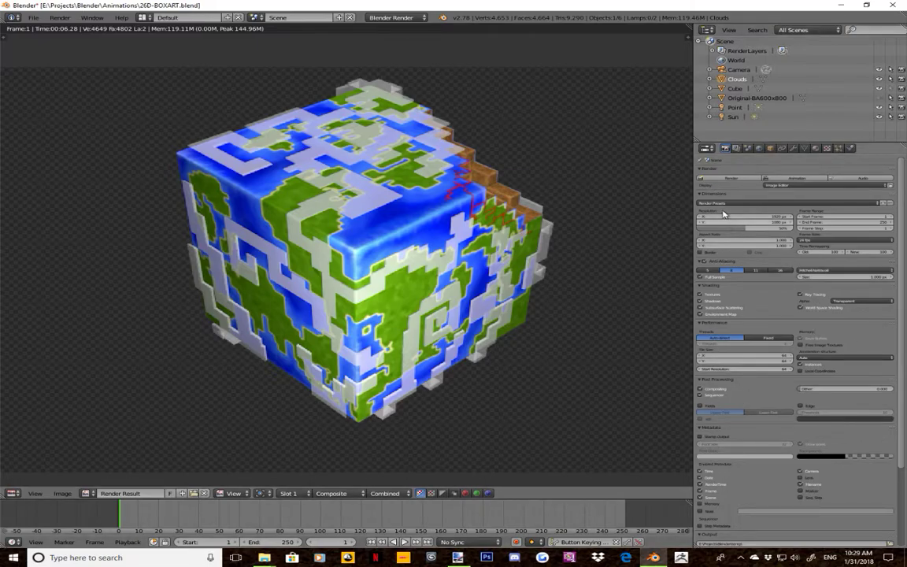
key("F12")
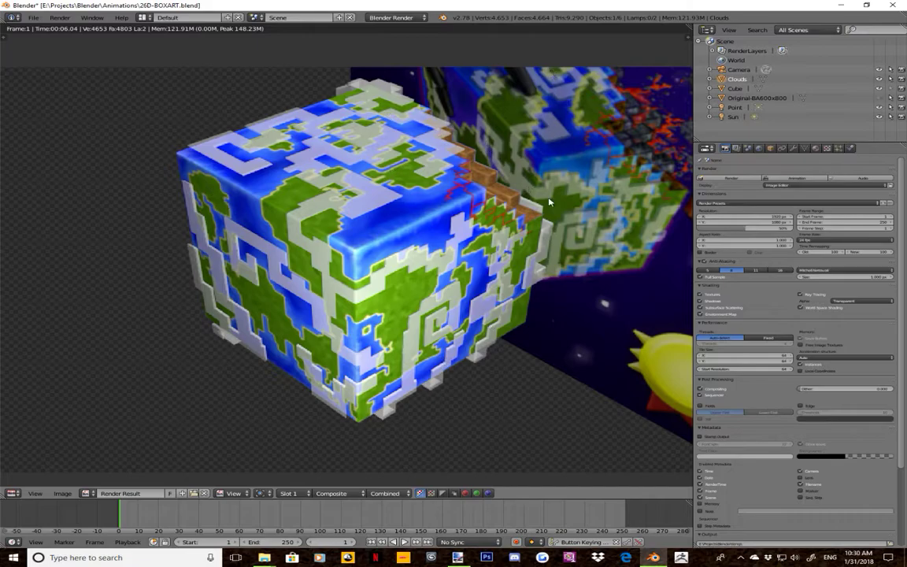
- Return to the 3D View with the Original-BA600x800 image shown and compare the cube's clouds with the artwork
left_click(12, 494)
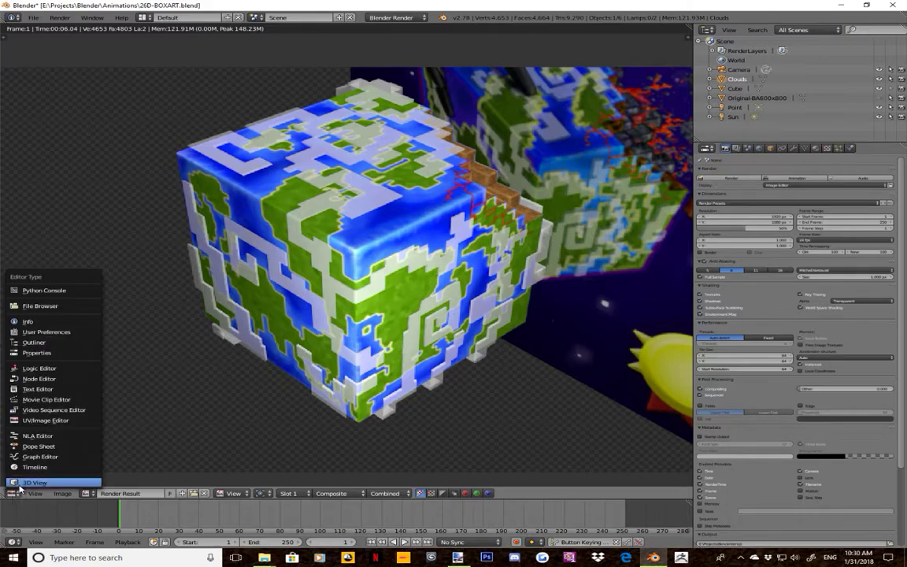
left_click(36, 480)
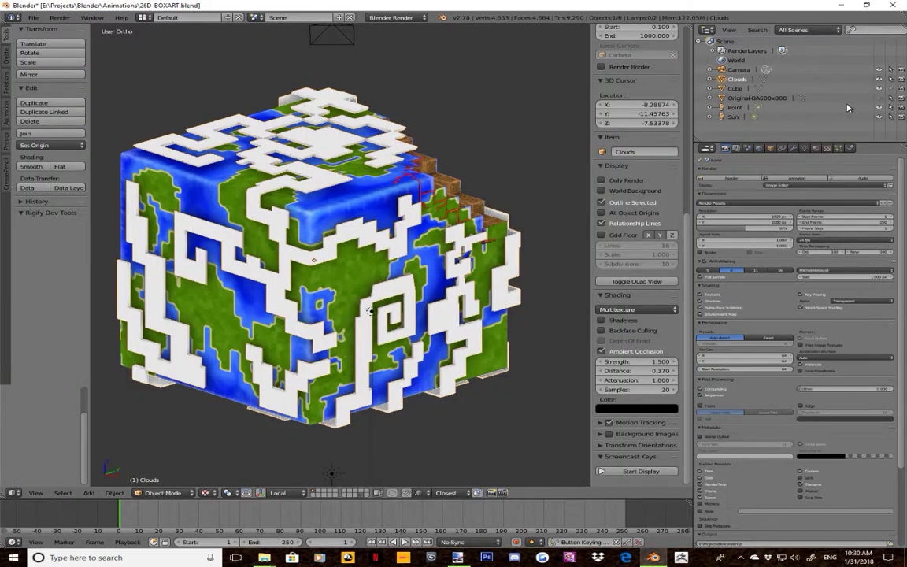
scroll(311, 216, "down", 3)
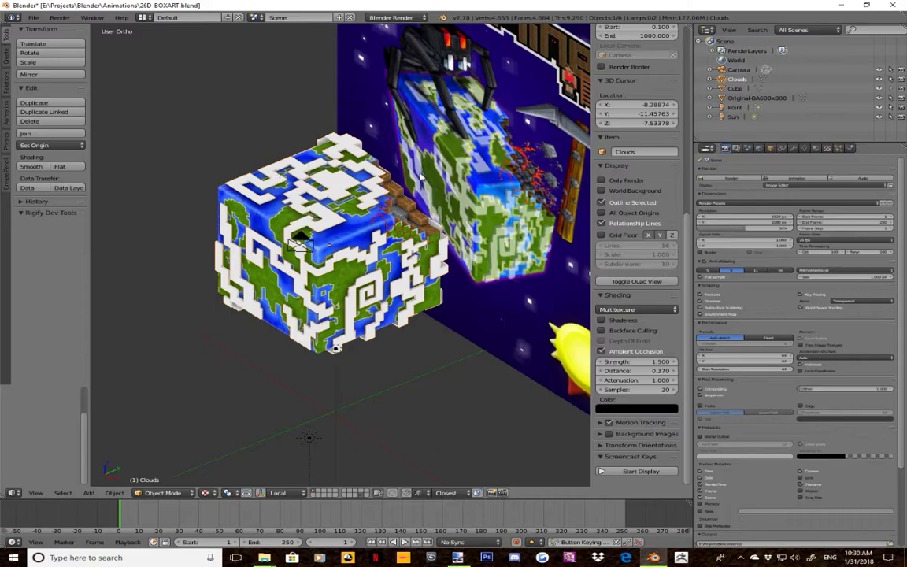
middle_click_drag(479, 209, 483, 309)
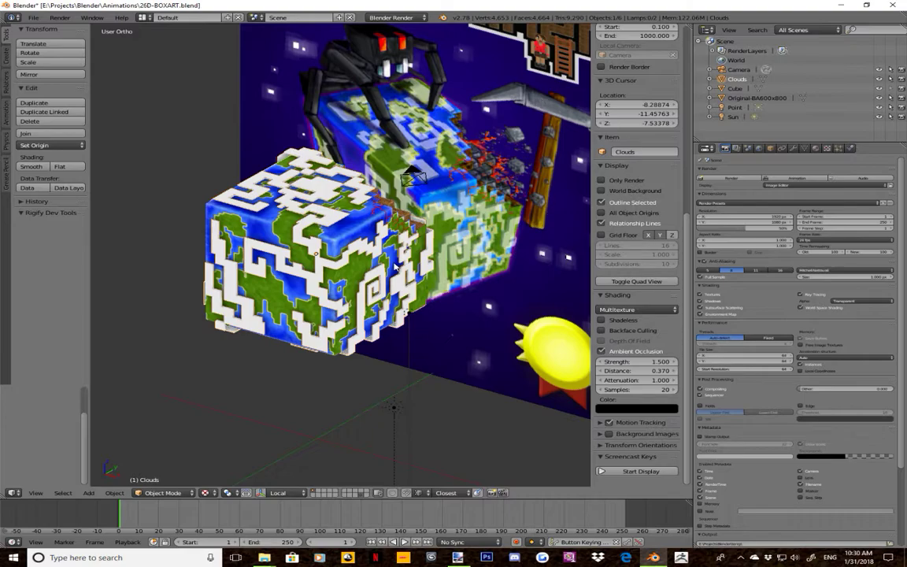
middle_click_drag(418, 291, 447, 279)
- Switch the Clouds object to Edit Mode and inspect the cloud mesh on the cube's top face up close
left_click(163, 495)
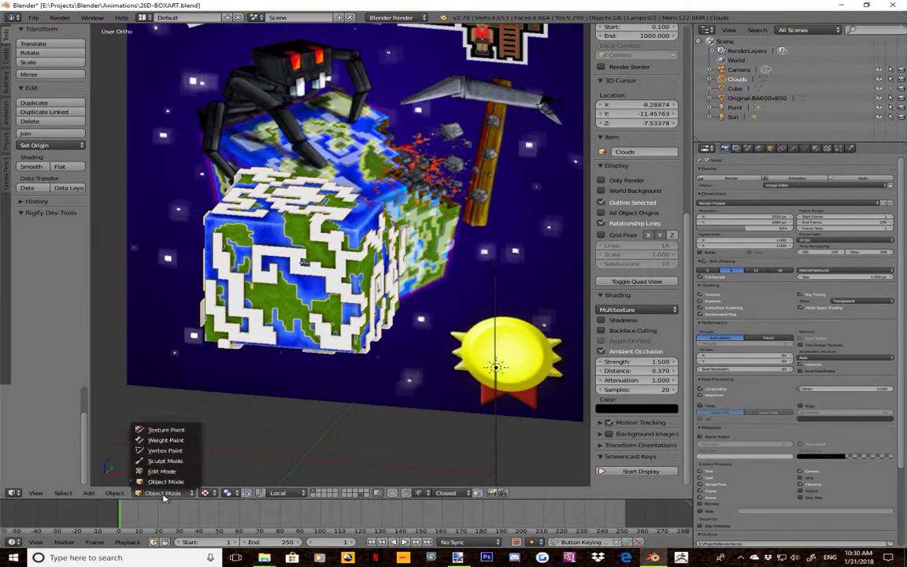
left_click(162, 471)
middle_click_drag(378, 306, 381, 343)
scroll(380, 344, "up", 3)
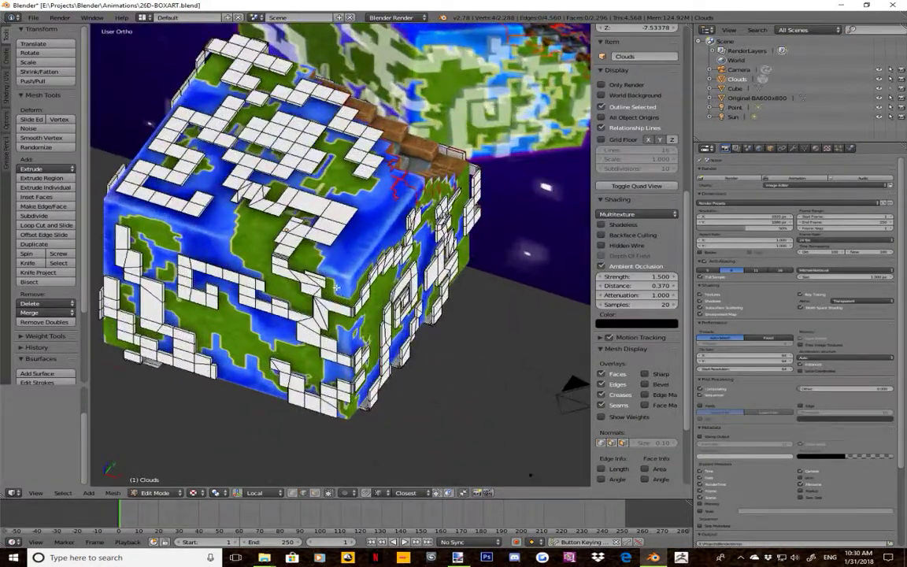
middle_click_drag(283, 237, 507, 247, "shift")
scroll(507, 247, "down", 3)
middle_click_drag(499, 302, 420, 277)
scroll(420, 277, "up", 4)
middle_click_drag(449, 201, 348, 323, "shift")
scroll(349, 323, "up", 3)
scroll(348, 323, "down", 2)
middle_click_drag(302, 361, 349, 311, "shift")
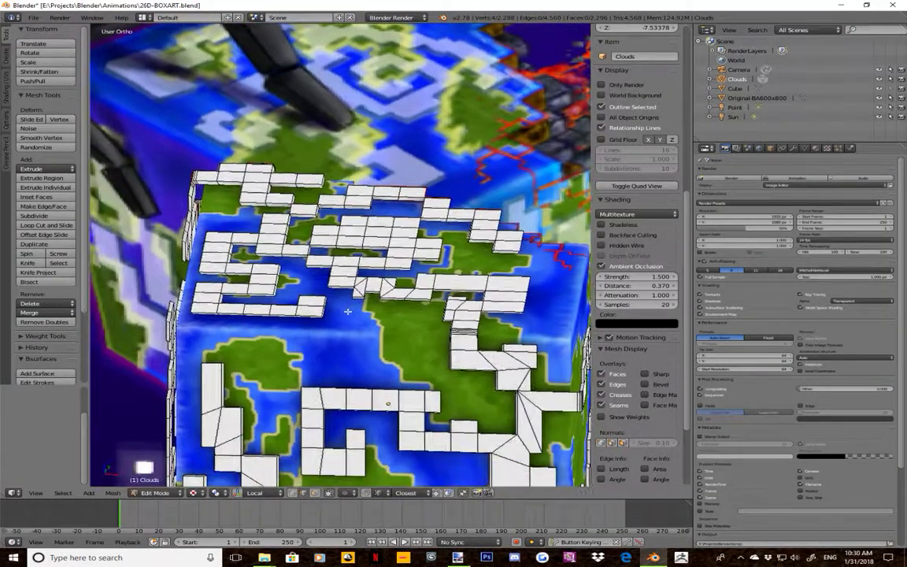
middle_click_drag(285, 327, 302, 349)
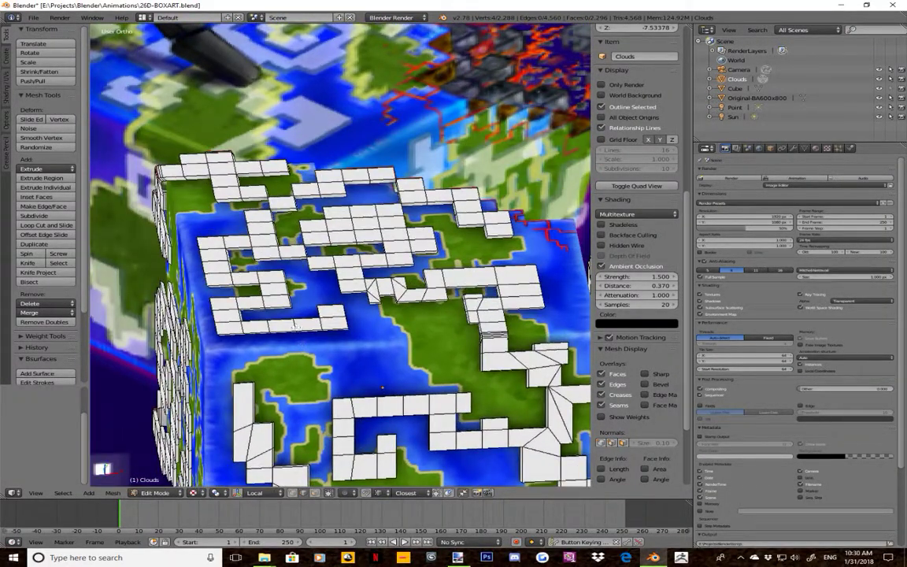
- In face select mode, try extruding the end face of the top cloud strip along the global X axis, and undo it
right_click(295, 324)
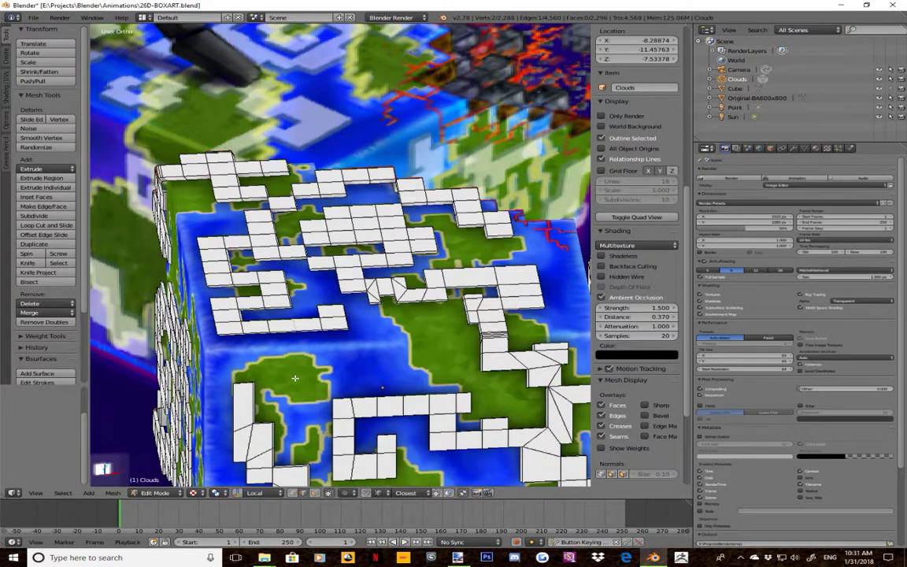
middle_click_drag(327, 319, 258, 281)
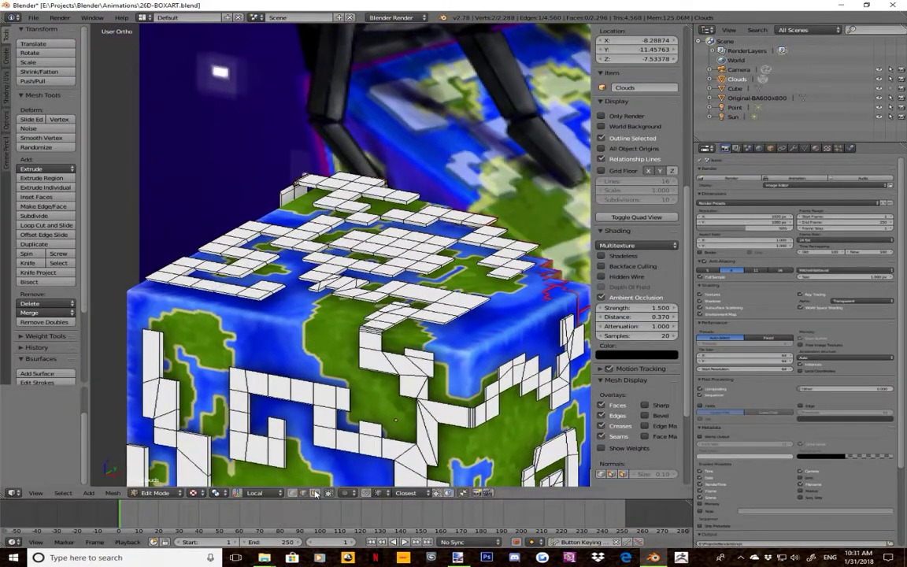
left_click(314, 493)
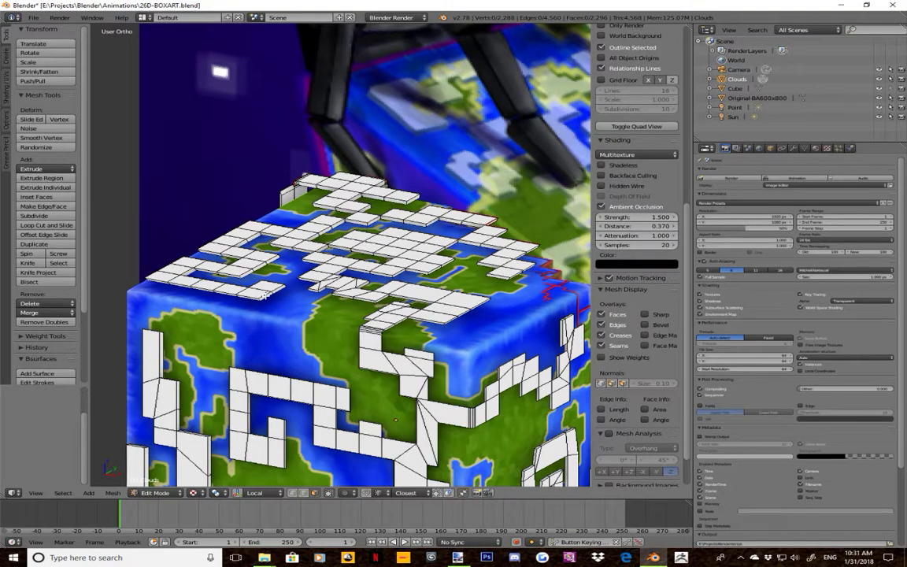
middle_click_drag(260, 282, 314, 336)
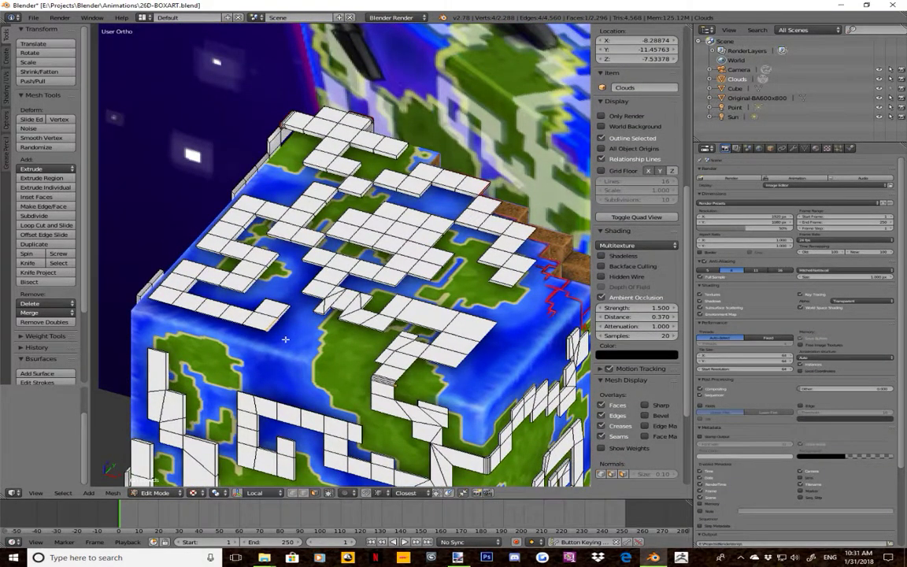
key("e")
key("x")
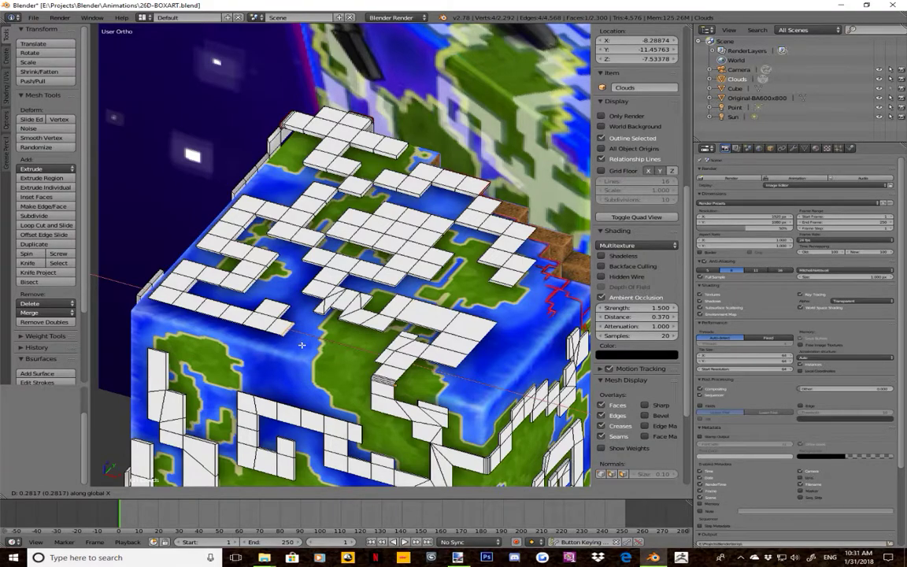
right_click(307, 345)
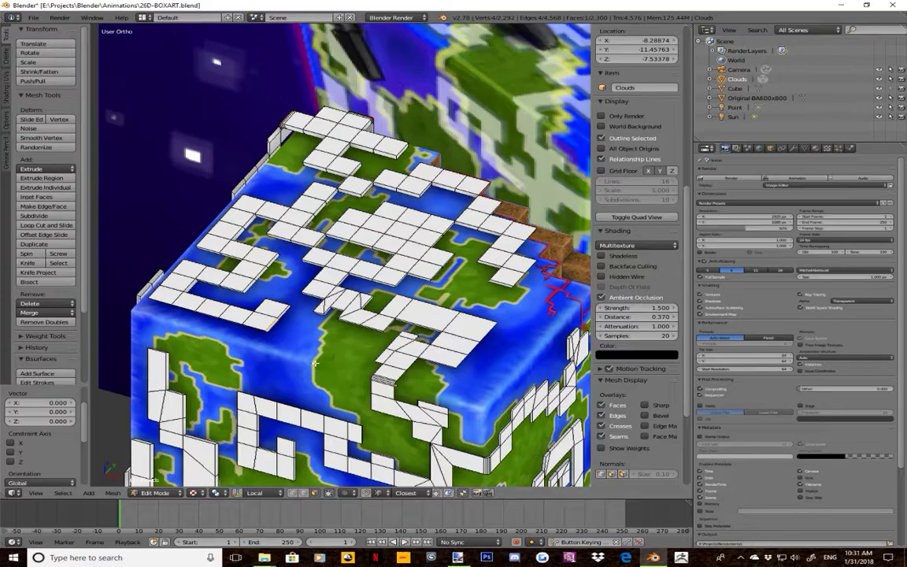
key("ctrl+z")
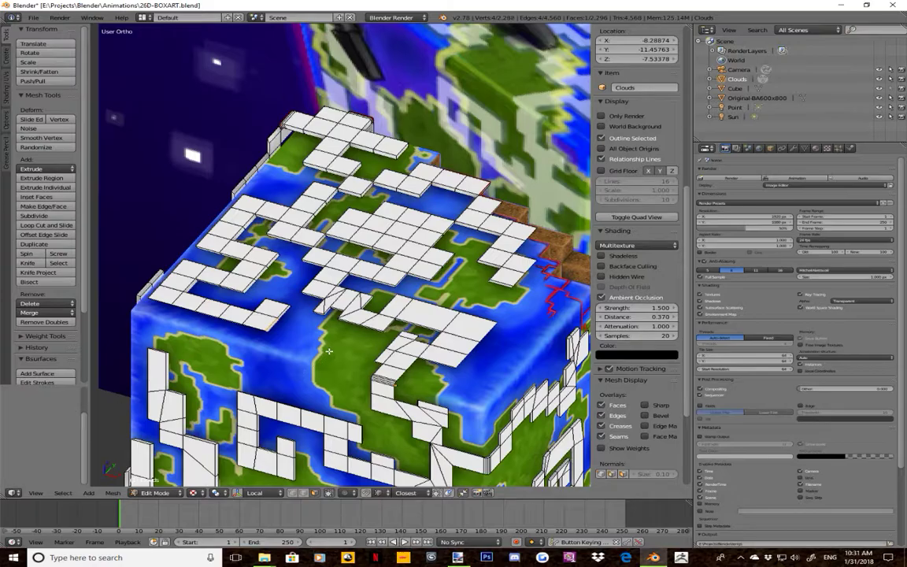
- Compare the whole cloud mesh with the clouds in the reference artwork from several angles
middle_click_drag(329, 351, 365, 315)
scroll(337, 344, "down", 5)
middle_click_drag(522, 246, 451, 356)
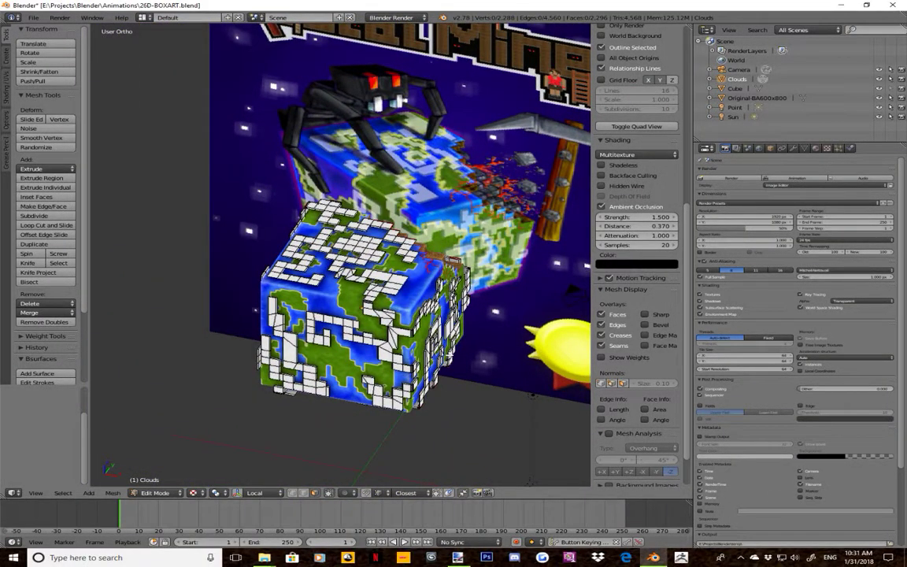
middle_click_drag(452, 348, 507, 281)
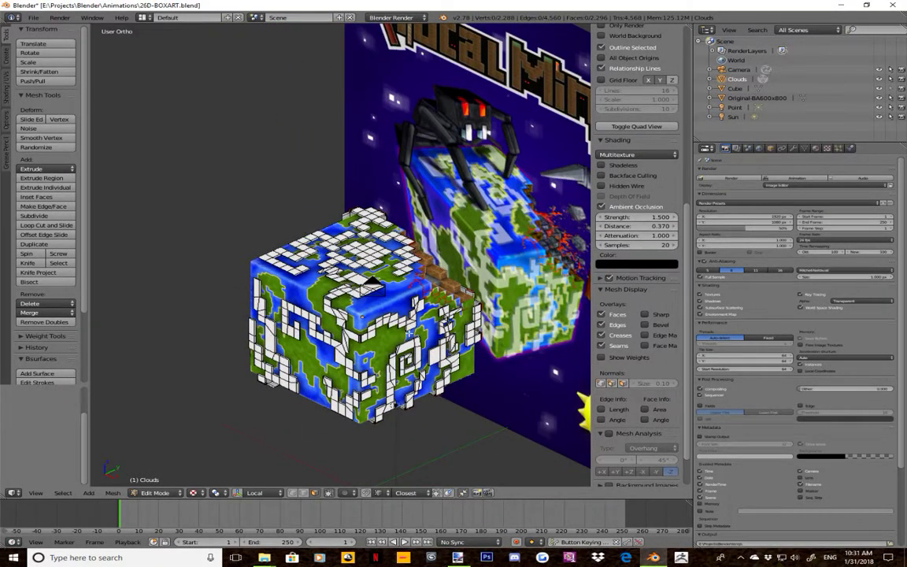